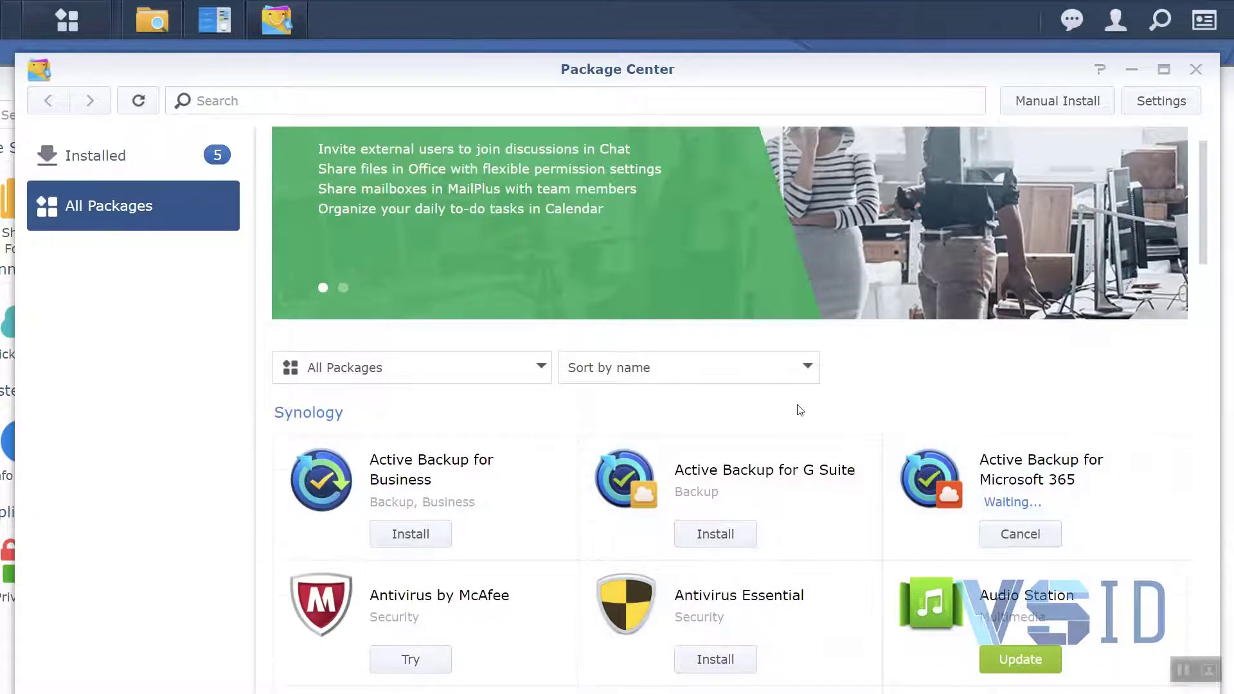
Review the details page and release notes of the Active Backup for Microsoft 365 package
scroll(799, 410, down, 6)
scroll(811, 407, up, 4)
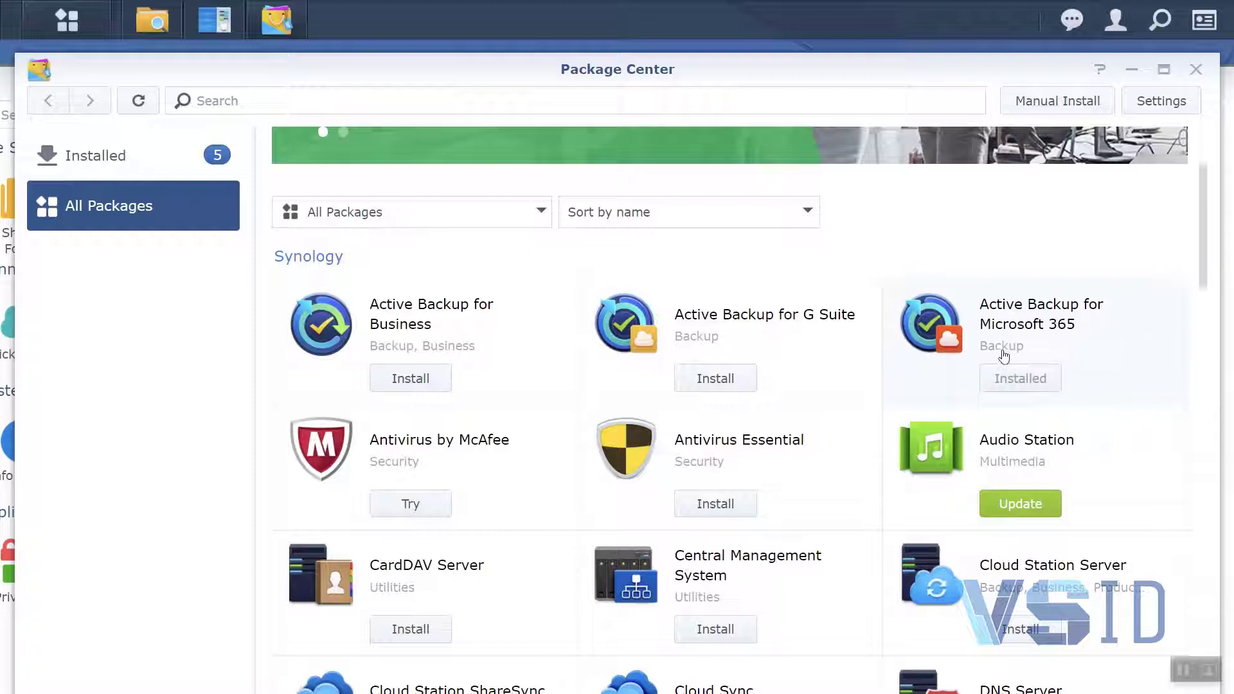
click(1015, 329)
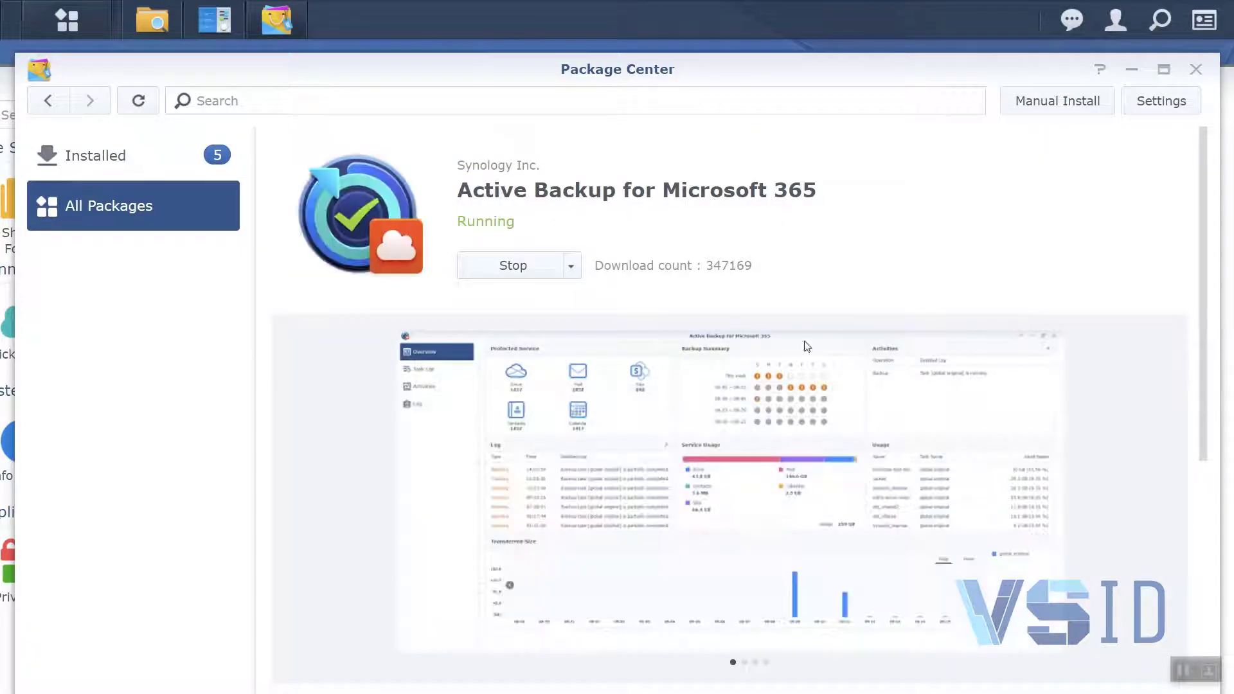
scroll(344, 322, down, 10)
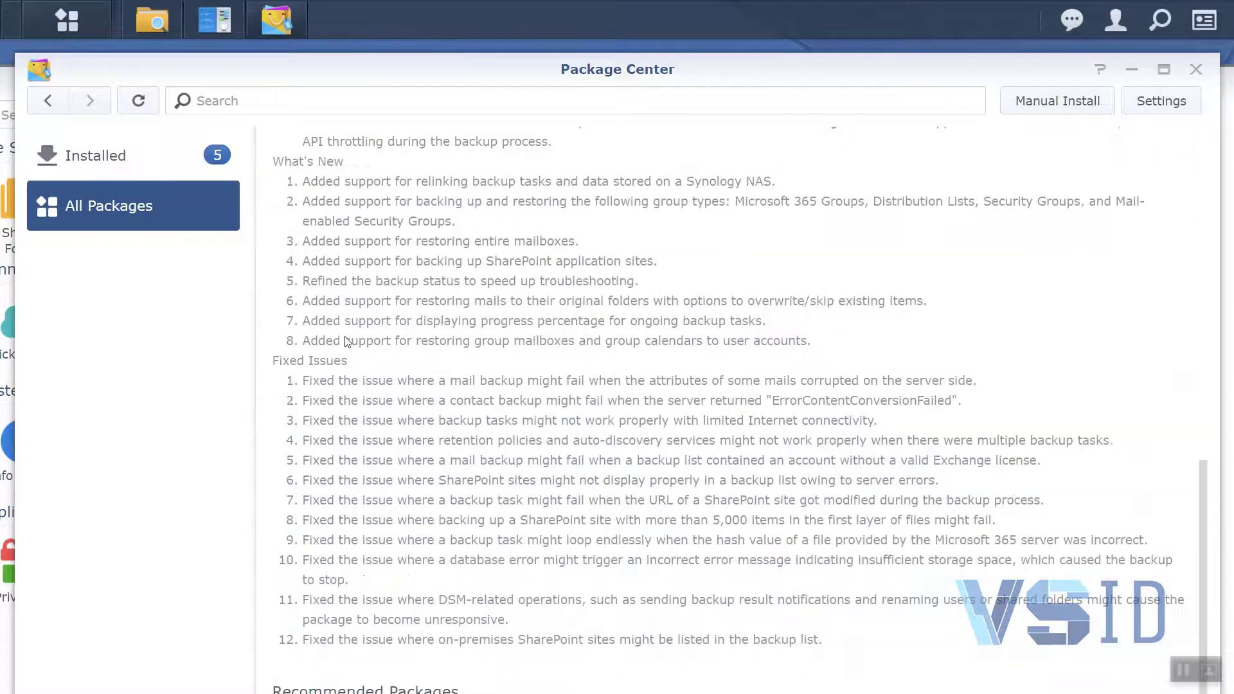
scroll(348, 342, up, 8)
scroll(348, 341, up, 3)
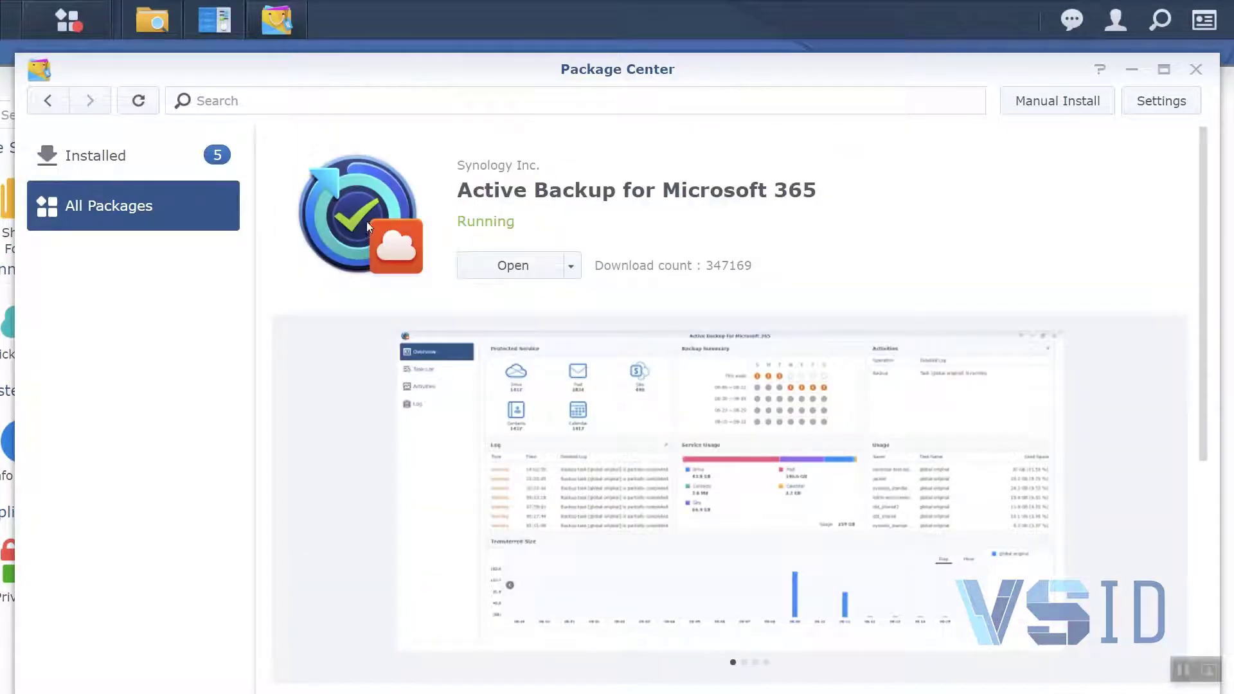
Open Active Backup for Microsoft 365 from the list of installed packages
click(124, 175)
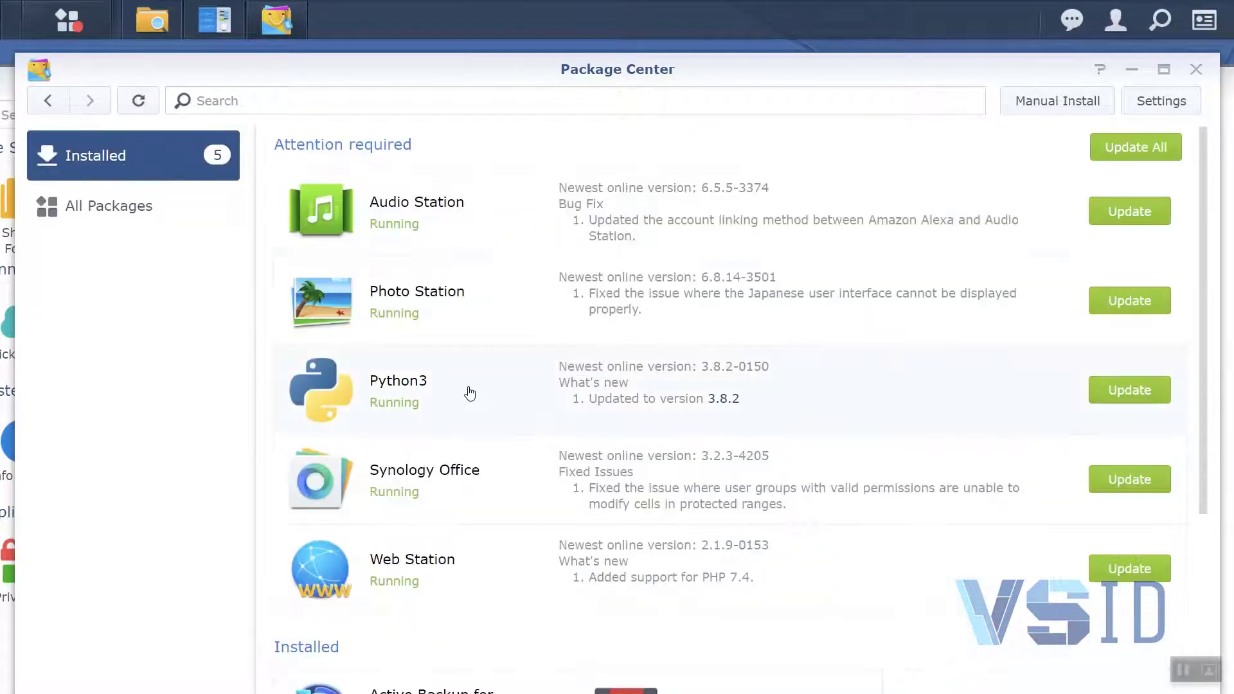
scroll(468, 393, down, 5)
scroll(491, 392, up, 5)
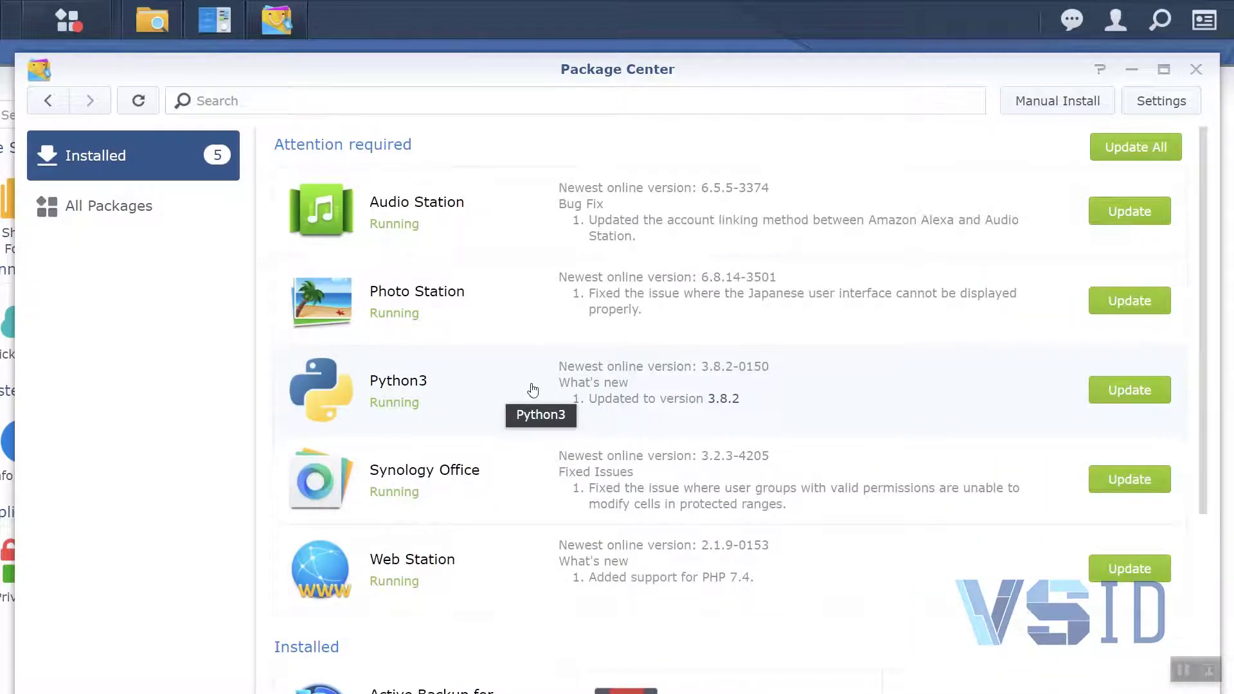
scroll(532, 388, down, 5)
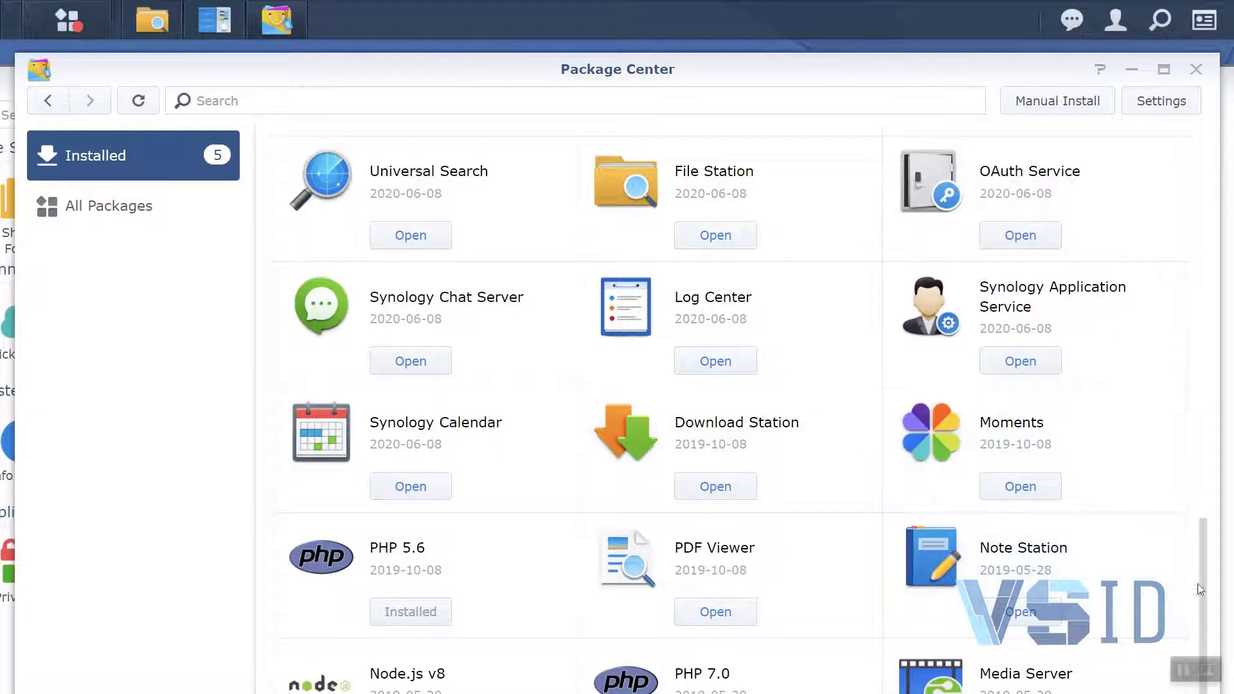
scroll(1196, 566, up, 5)
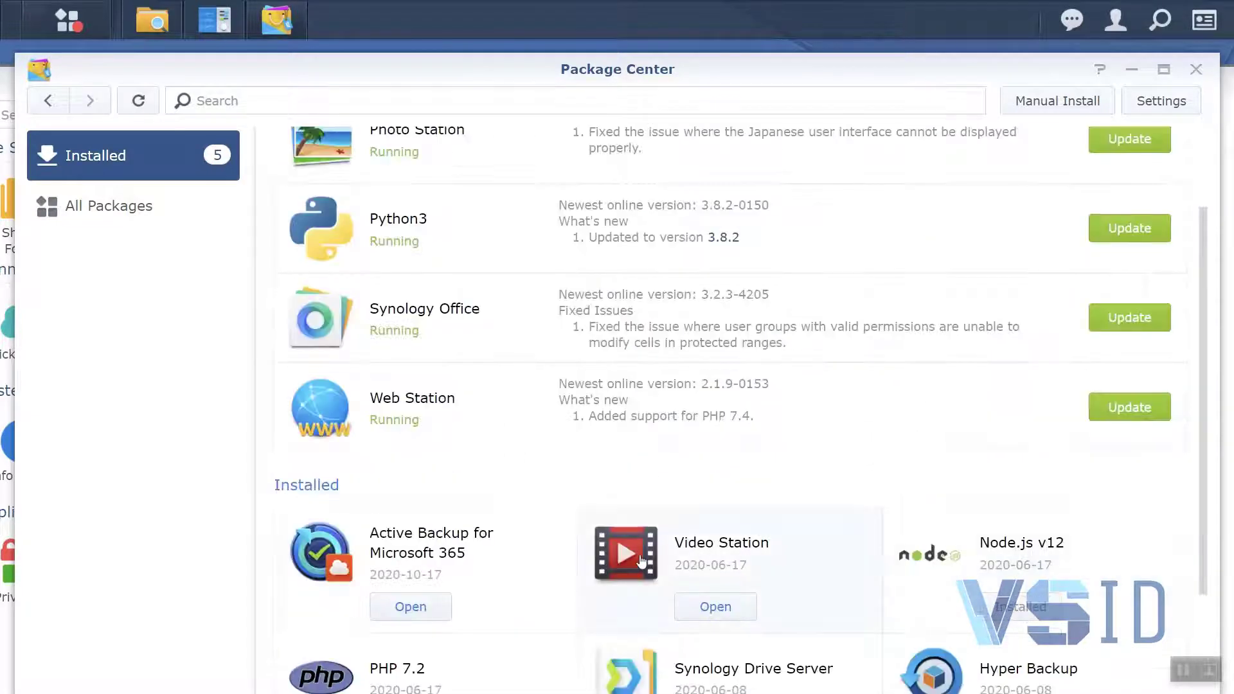
click(386, 605)
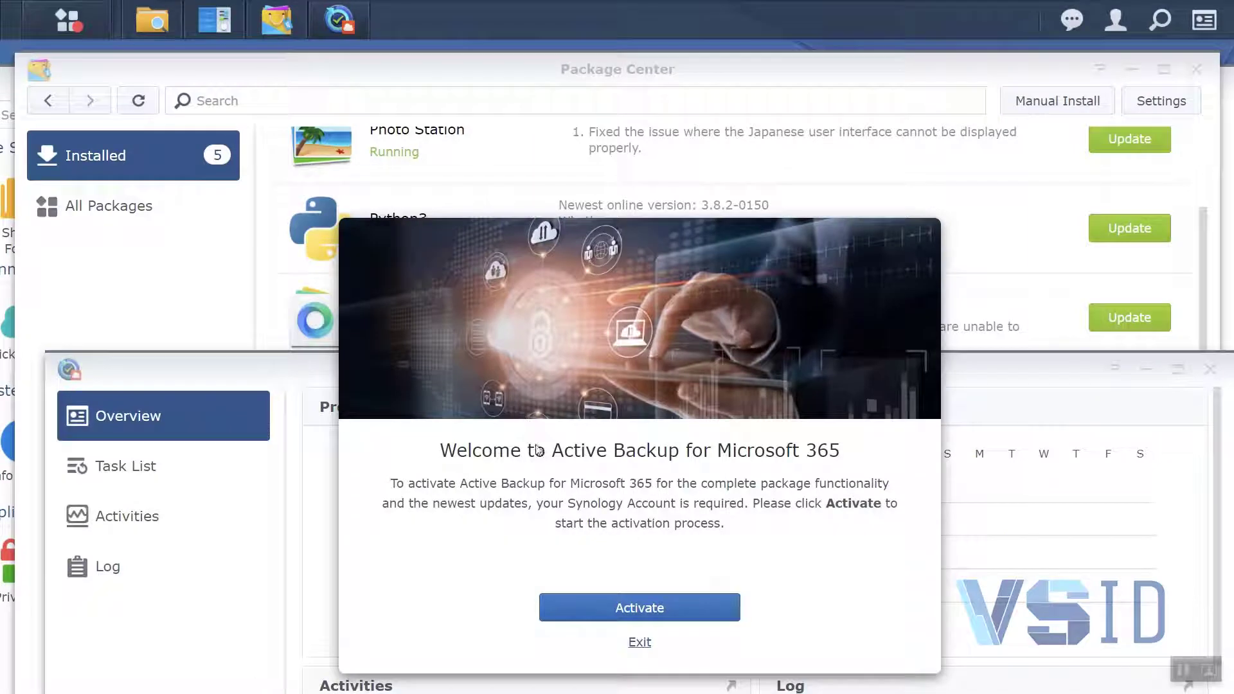
Start activating Active Backup for Microsoft 365 and agree to the privacy statement
click(671, 607)
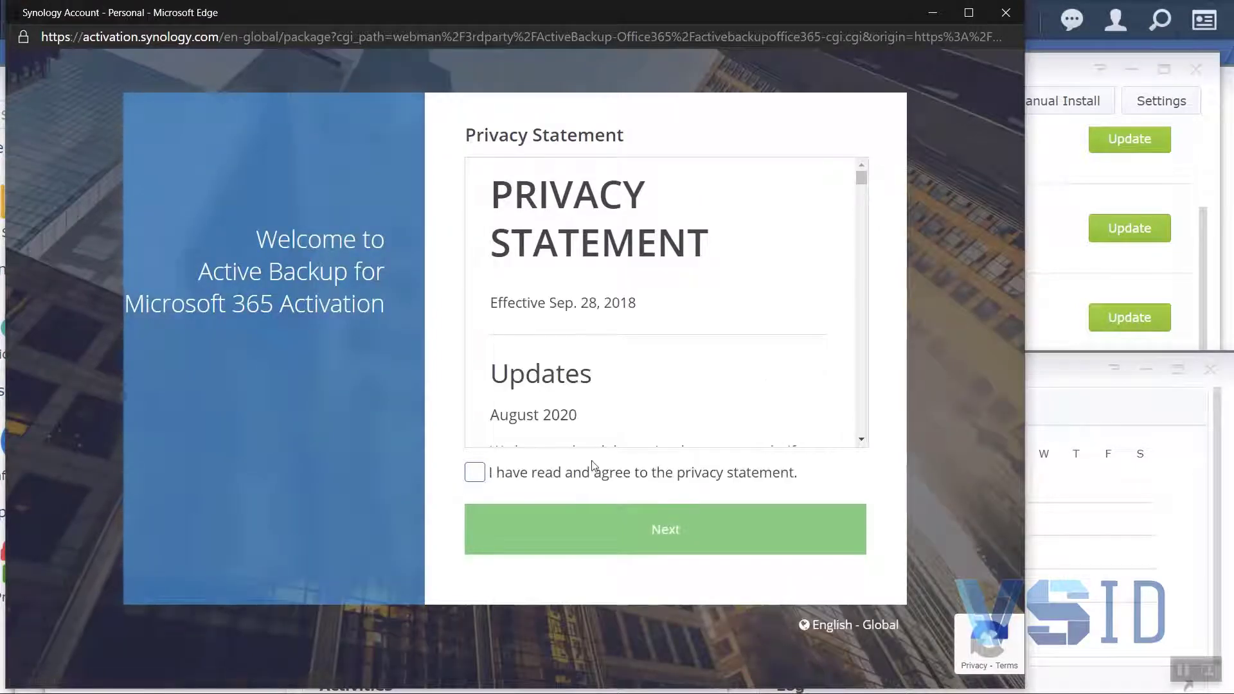
click(474, 472)
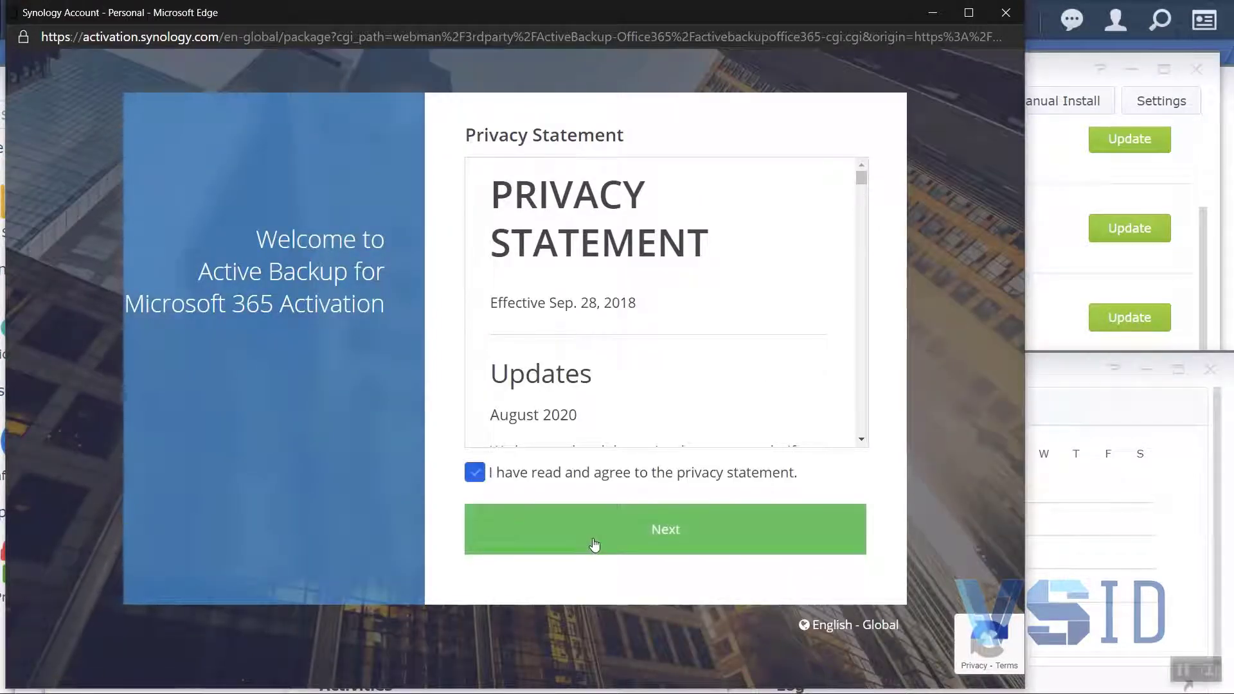
click(594, 544)
click(522, 250)
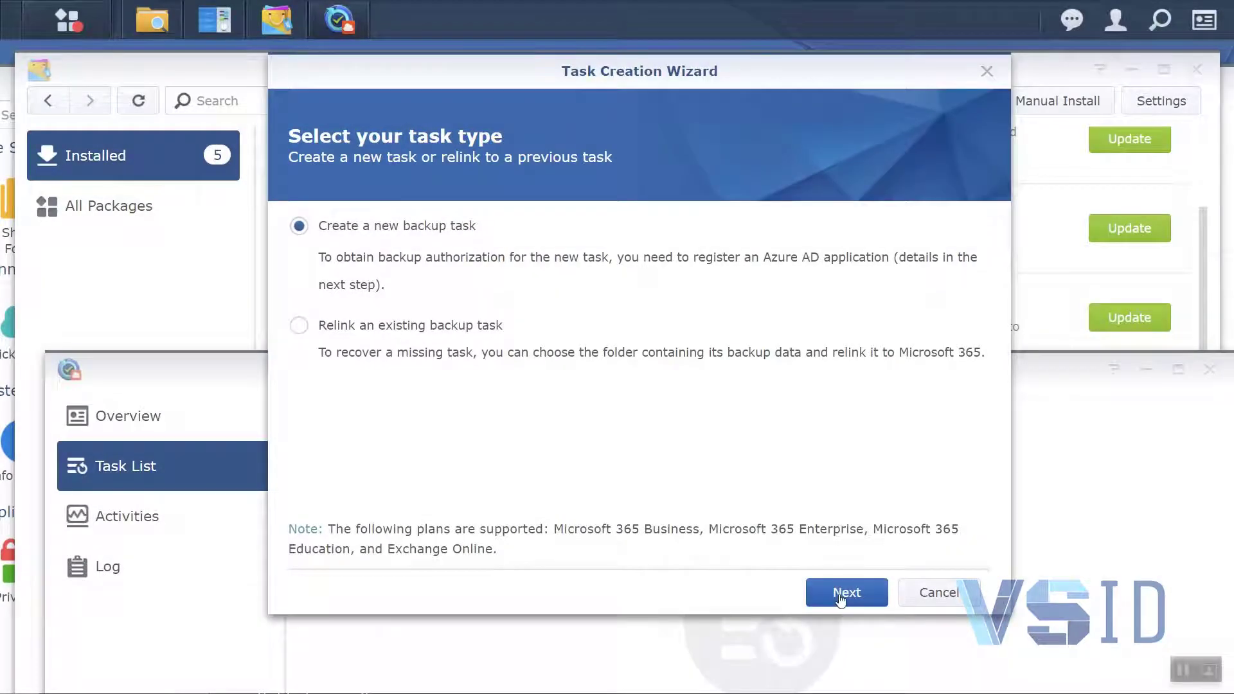
Choose to create a new backup task and set its endpoint to Microsoft 365
click(840, 599)
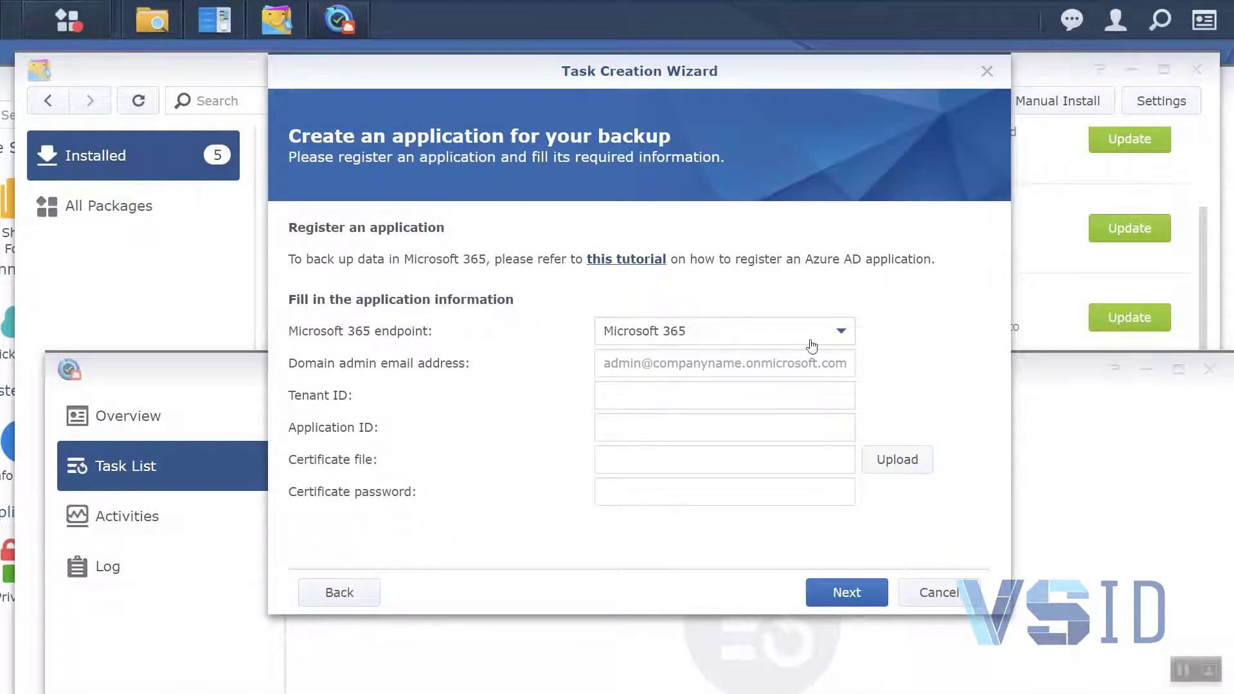
click(841, 334)
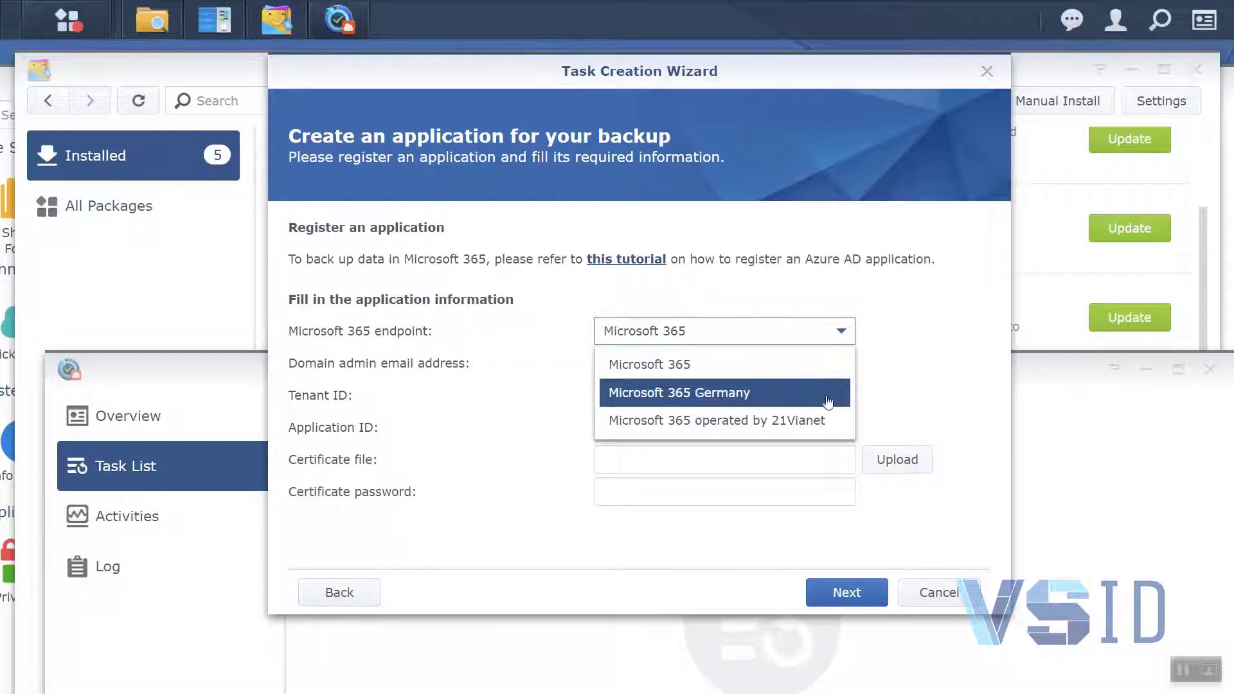
click(820, 365)
click(686, 364)
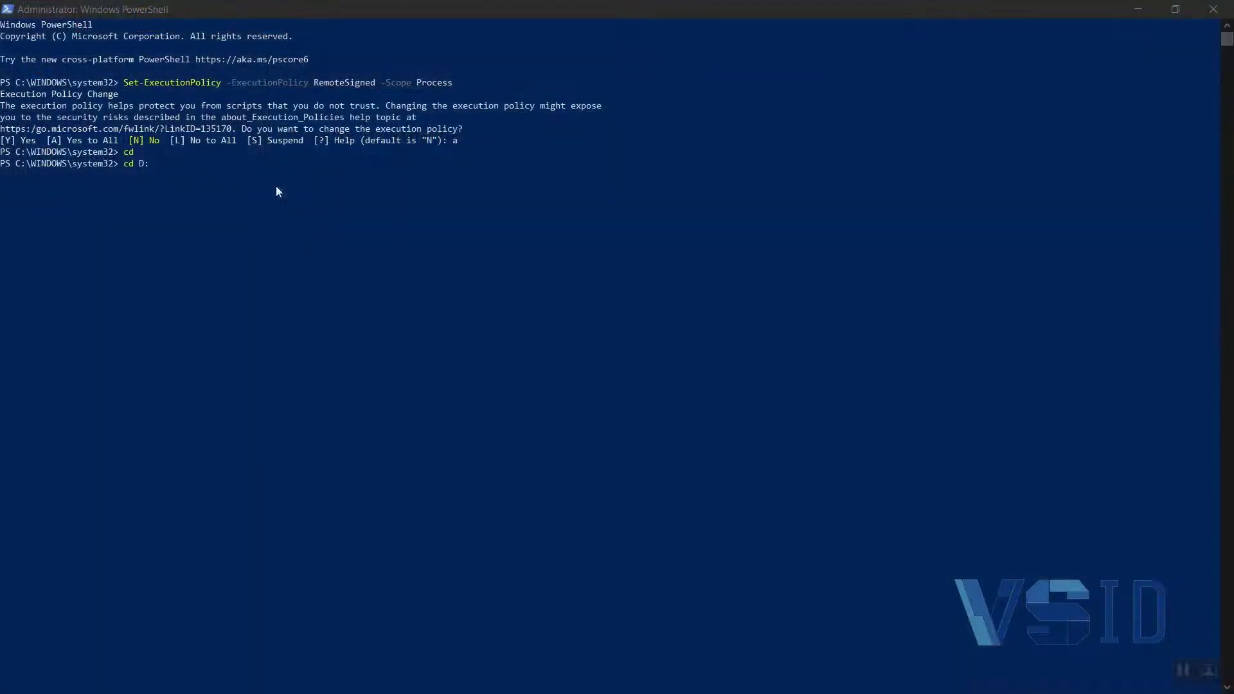
In the administrator PowerShell window, change to drive D: and run the .\AppGenerator.ps1 script
key(Return)
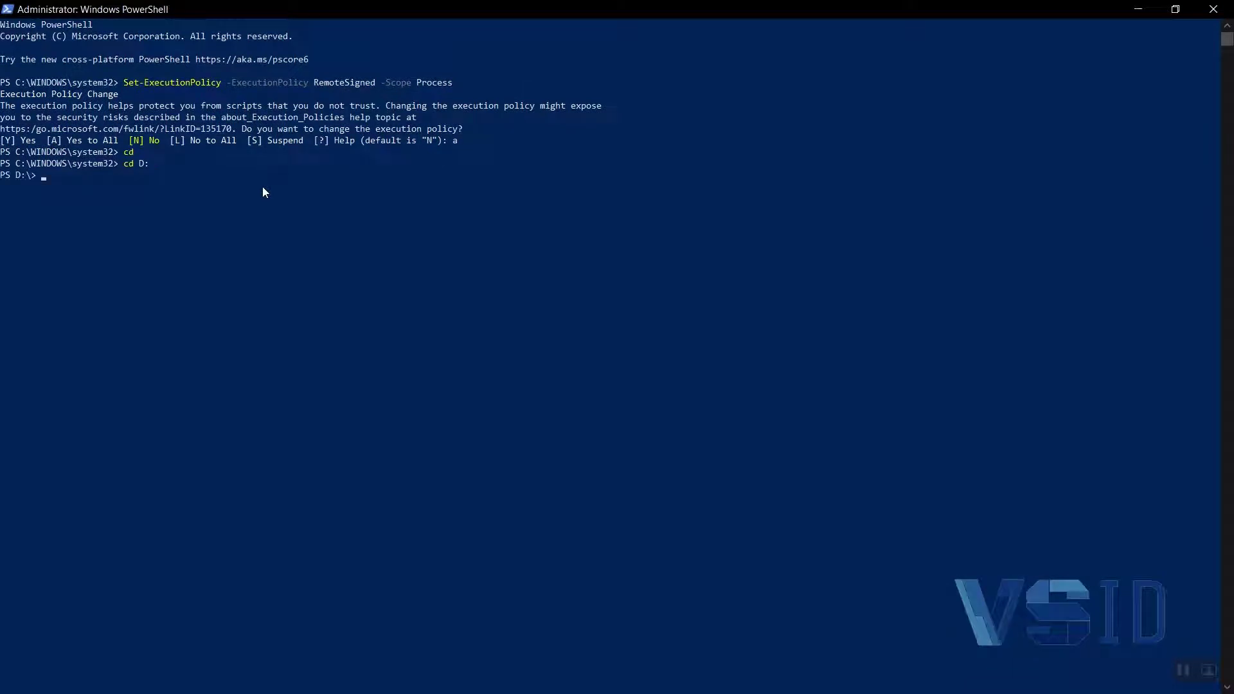
right_click(262, 187)
key(Return)
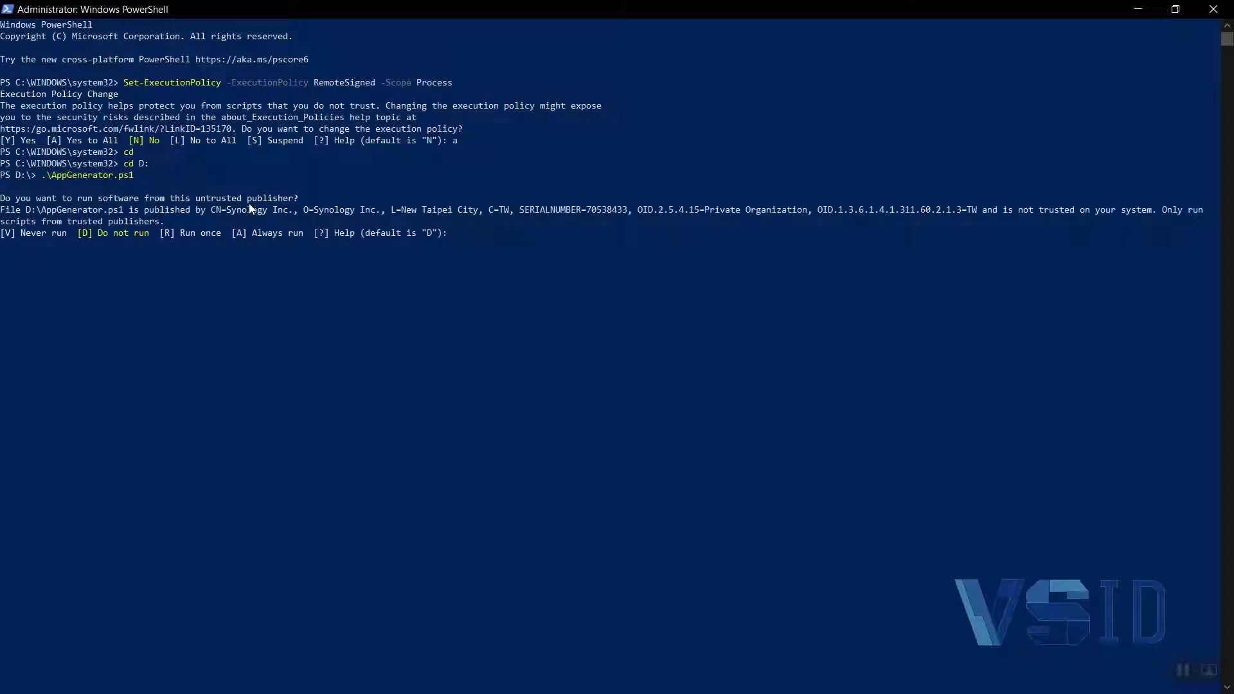
Allow the script to run once and approve installing the NuGet provider and all PSGallery modules
text(r)
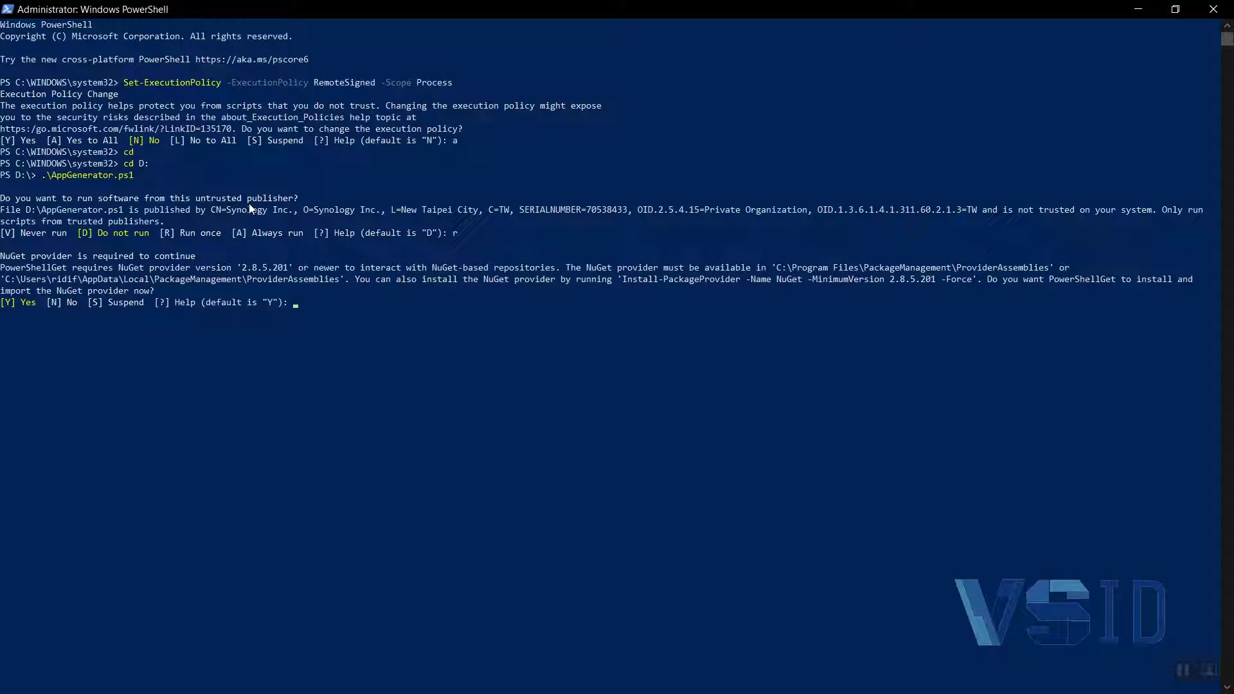
text(y)
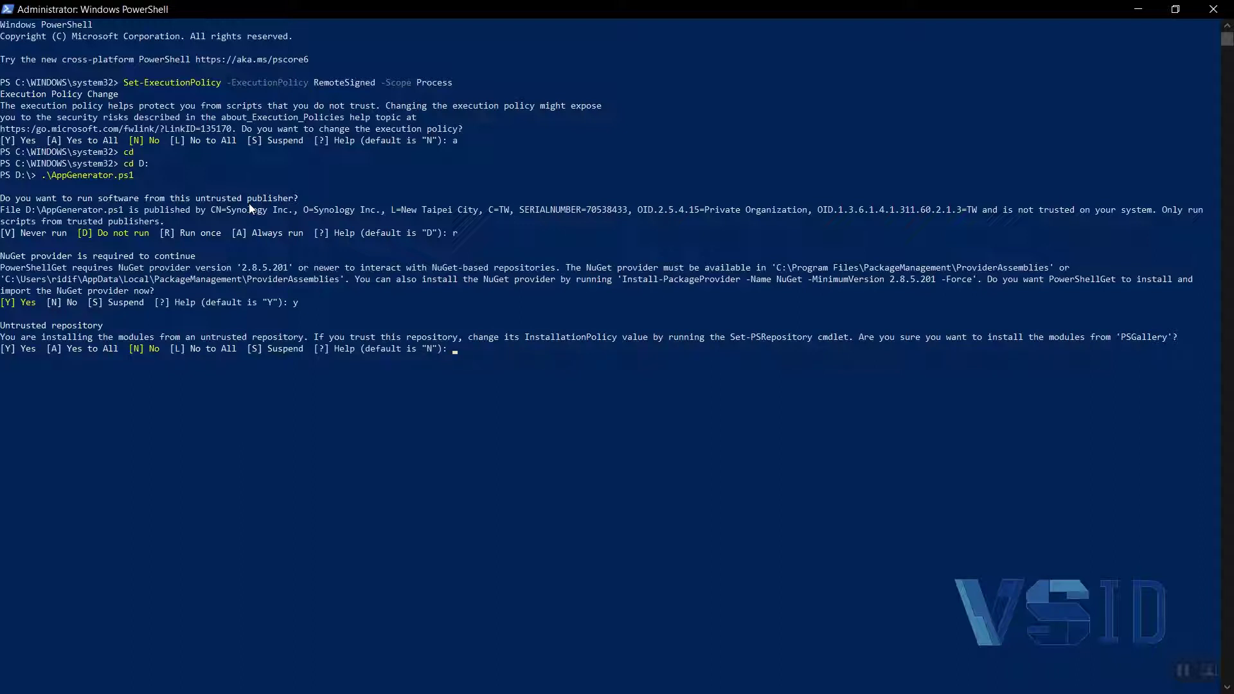
text(a)
key(Return)
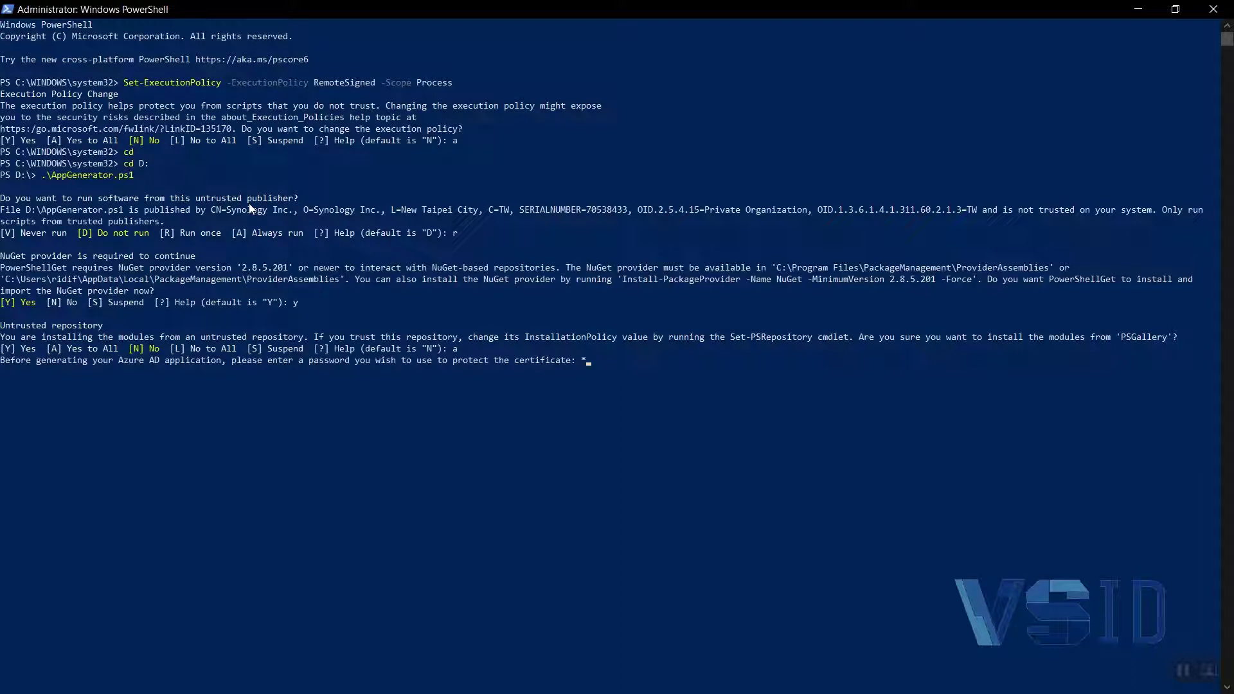
Enter a password to protect the certificate of the Azure AD application
text(*****)
key(Return)
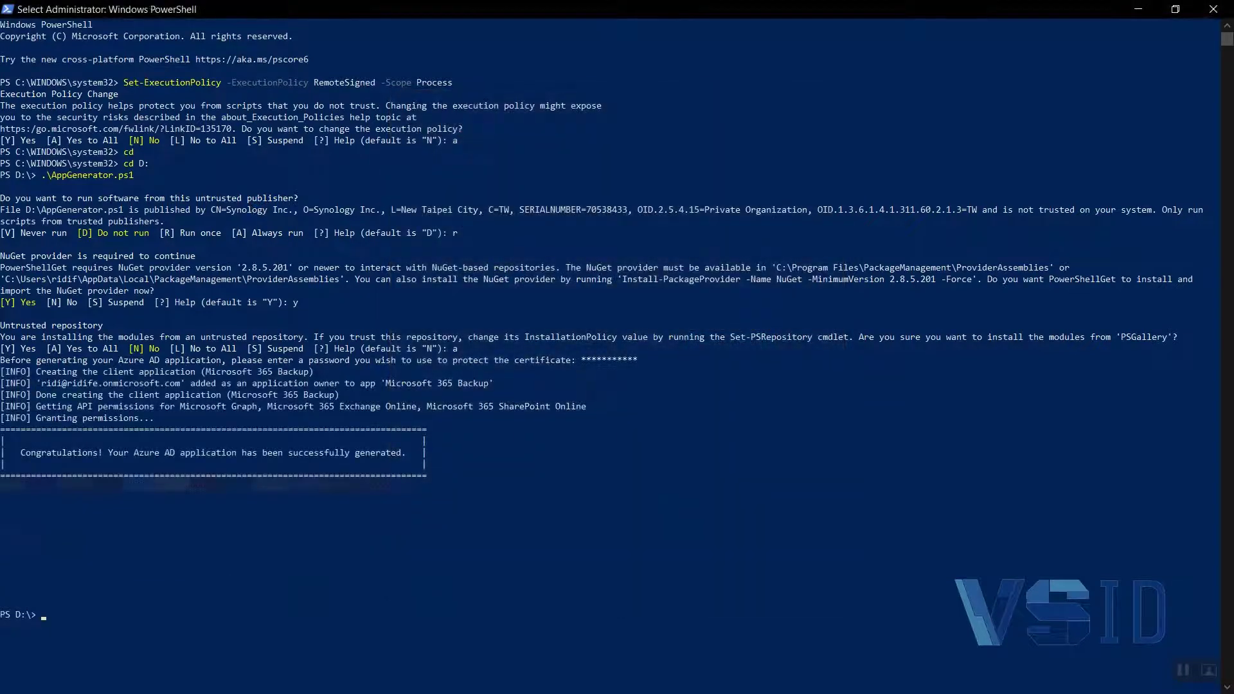
Select text at the portal URL in the script output and open Notepad through the Run dialog
drag(222, 590, 238, 604)
key(super+r)
text(notepad)
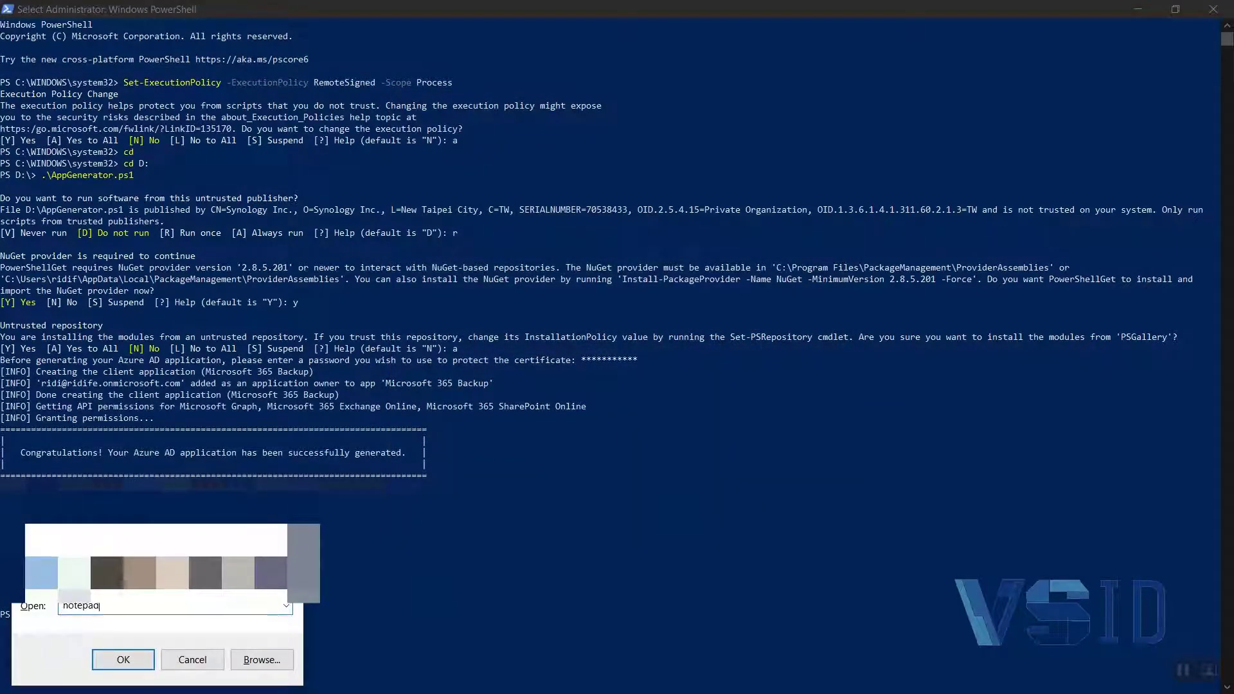
key(Return)
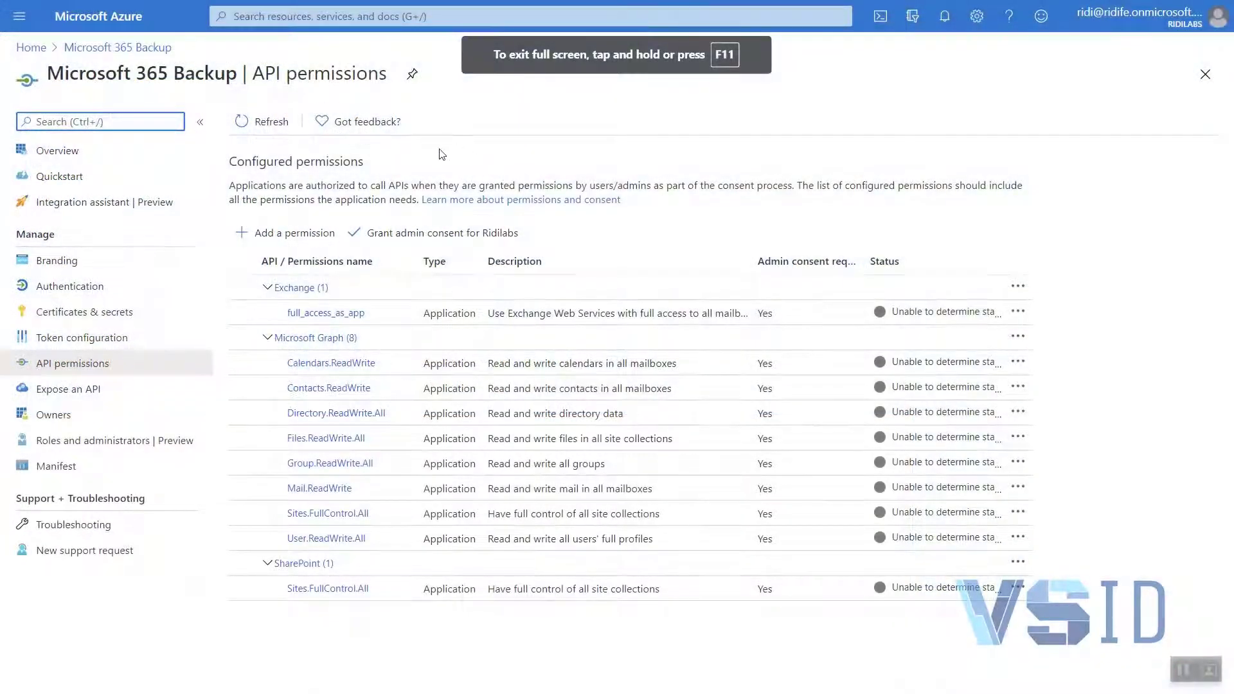
In Microsoft Azure, grant admin consent for Ridilabs on the Microsoft 365 Backup API permissions and dismiss the notification
click(421, 232)
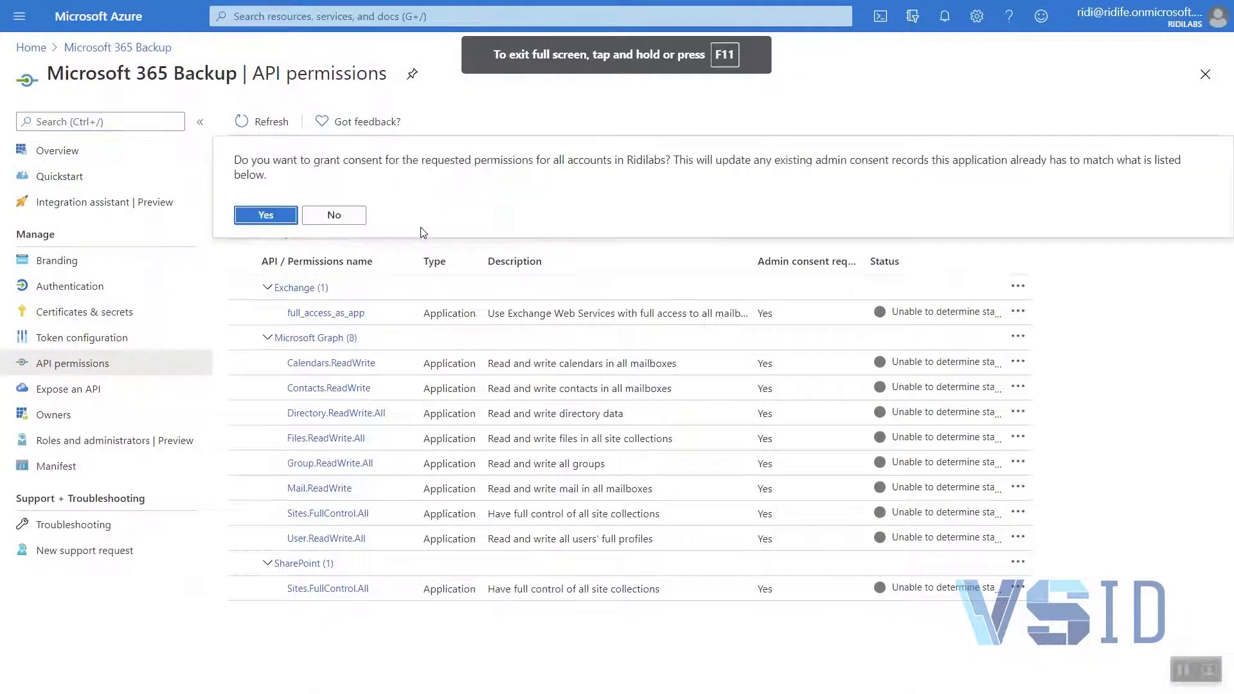
click(271, 216)
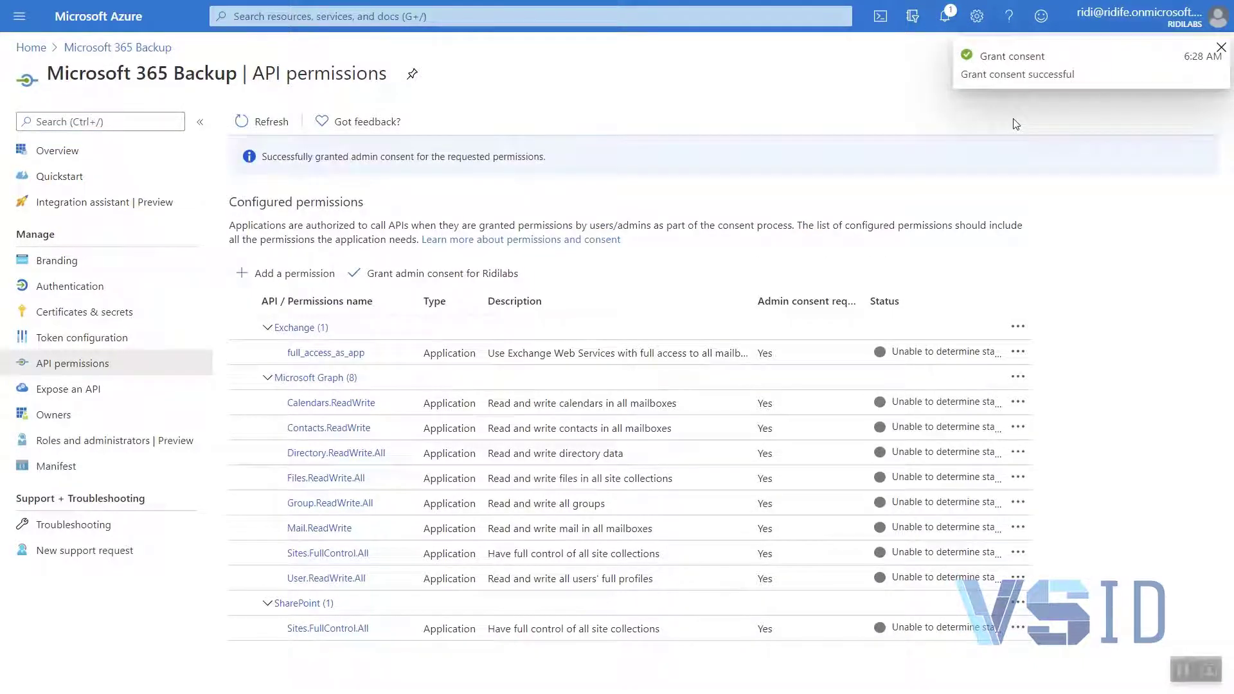
click(1221, 47)
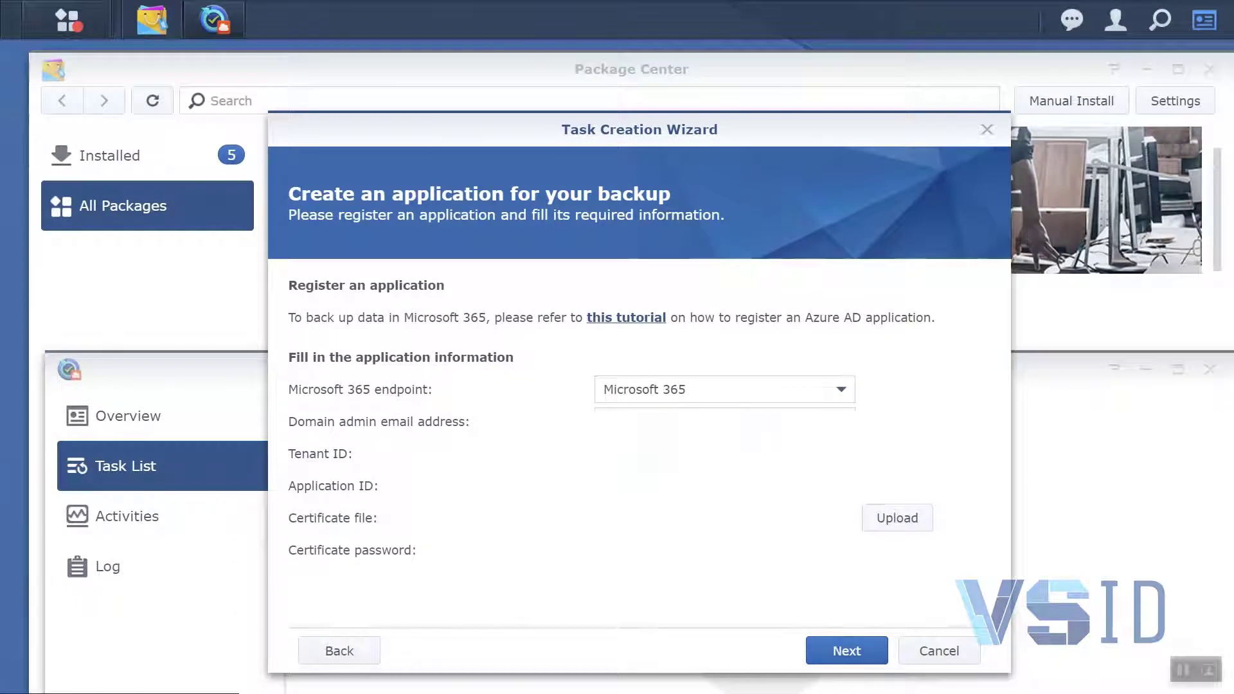
Back in Synology DSM, submit the backup application information and decline to have the browser save the password
click(841, 650)
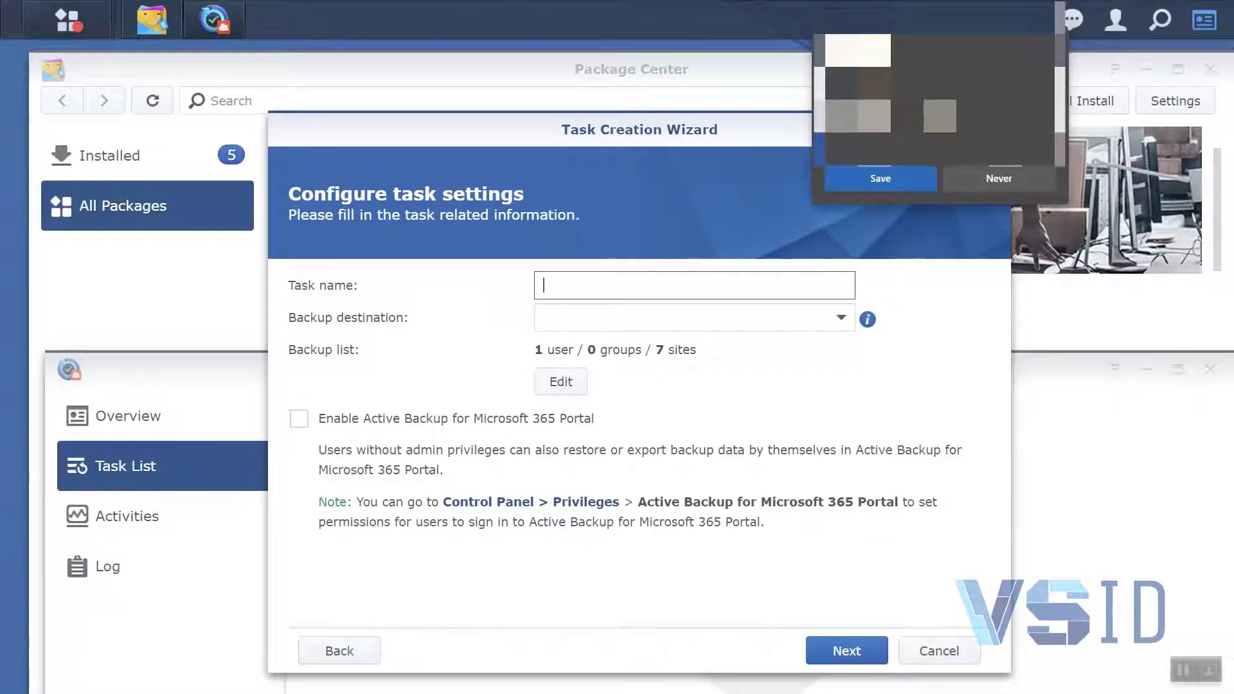
click(999, 178)
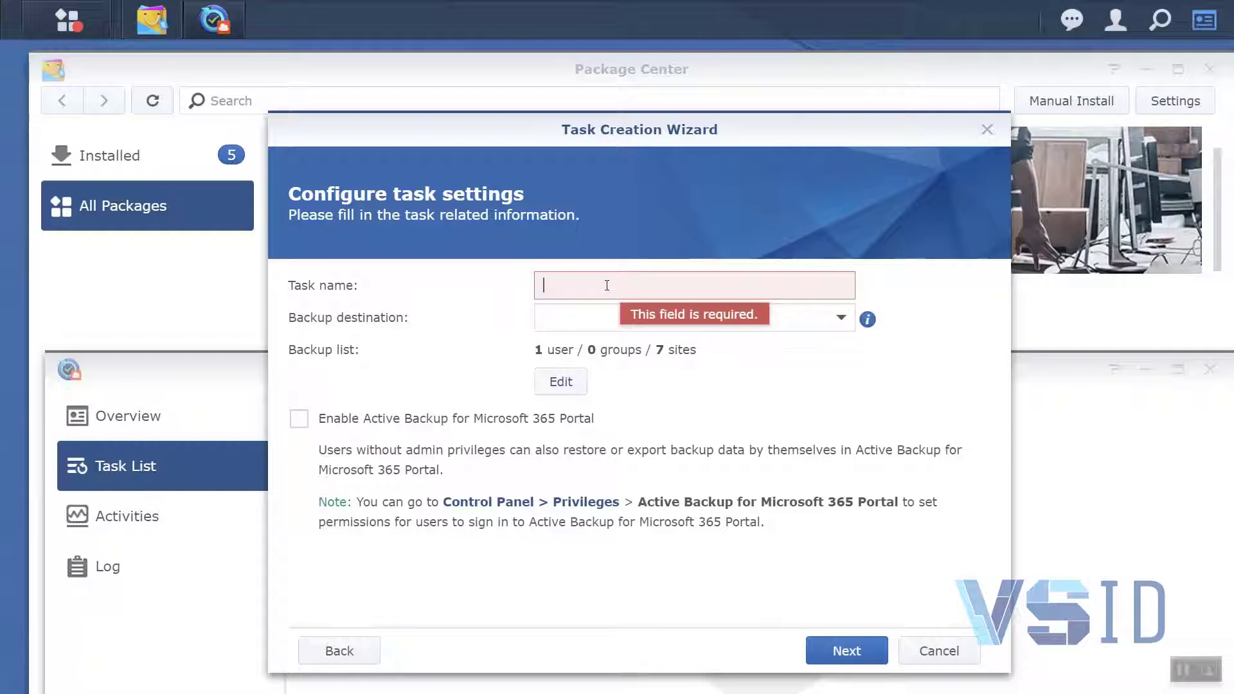
Name the backup task "My M365 Backup"
text(M)
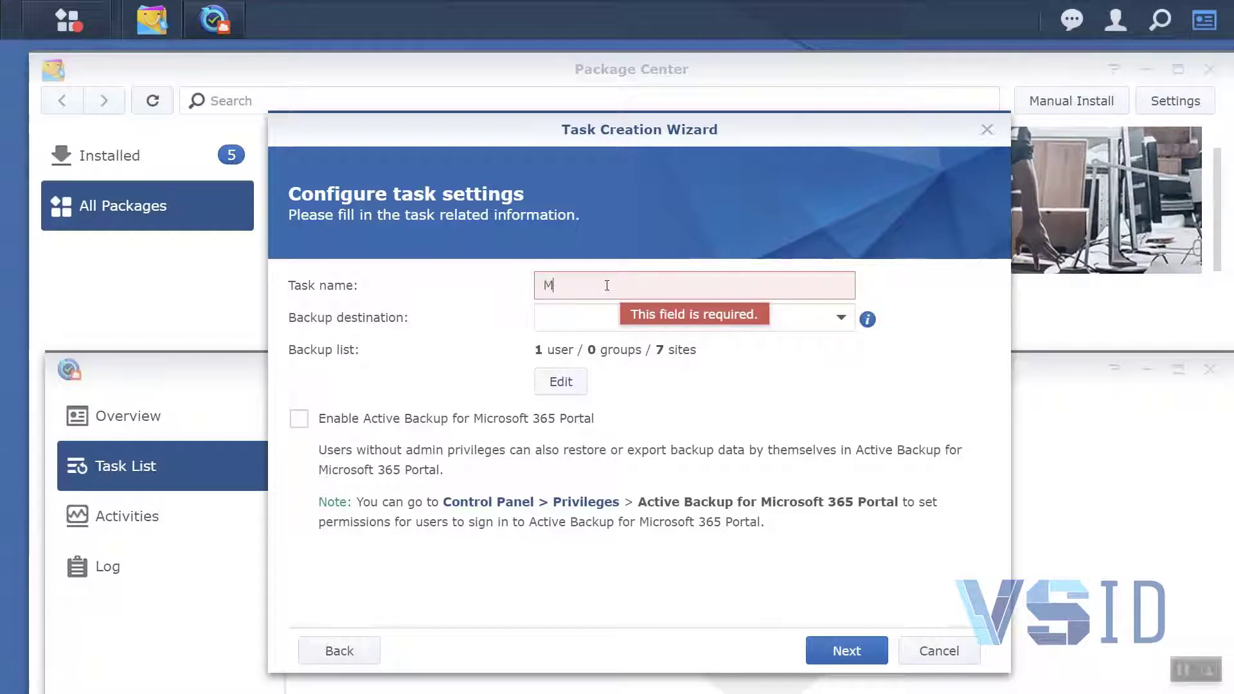
text(y M365 Va)
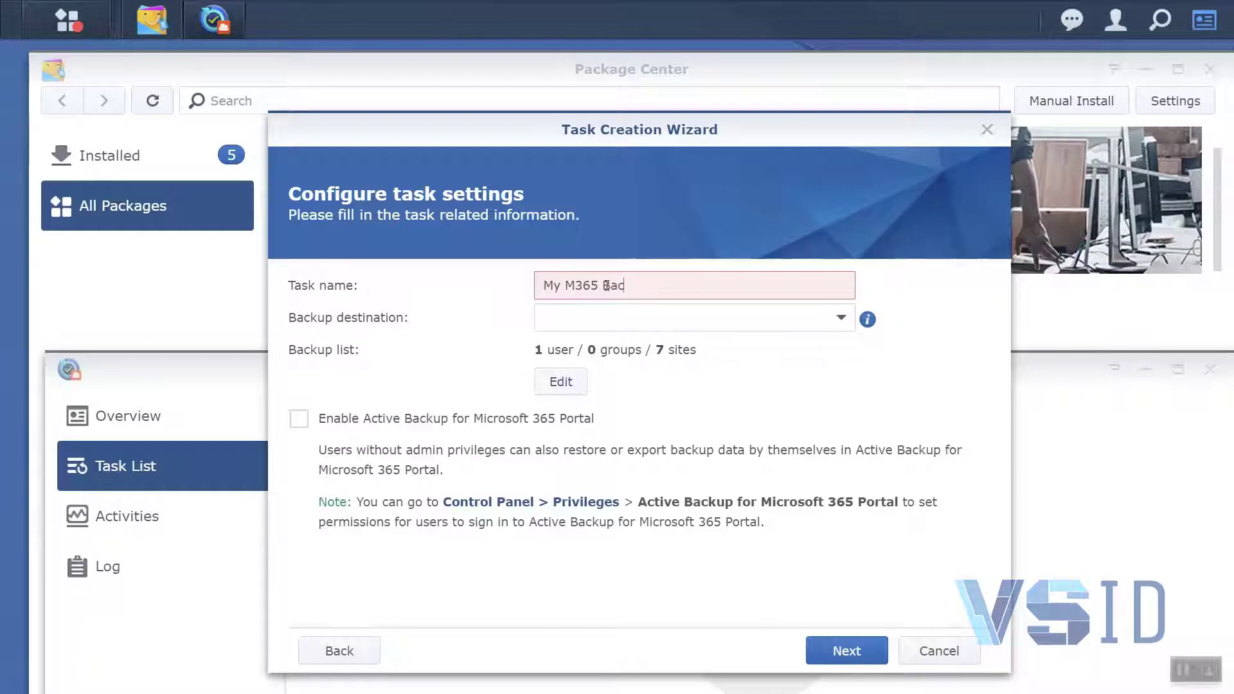
key(Tab)
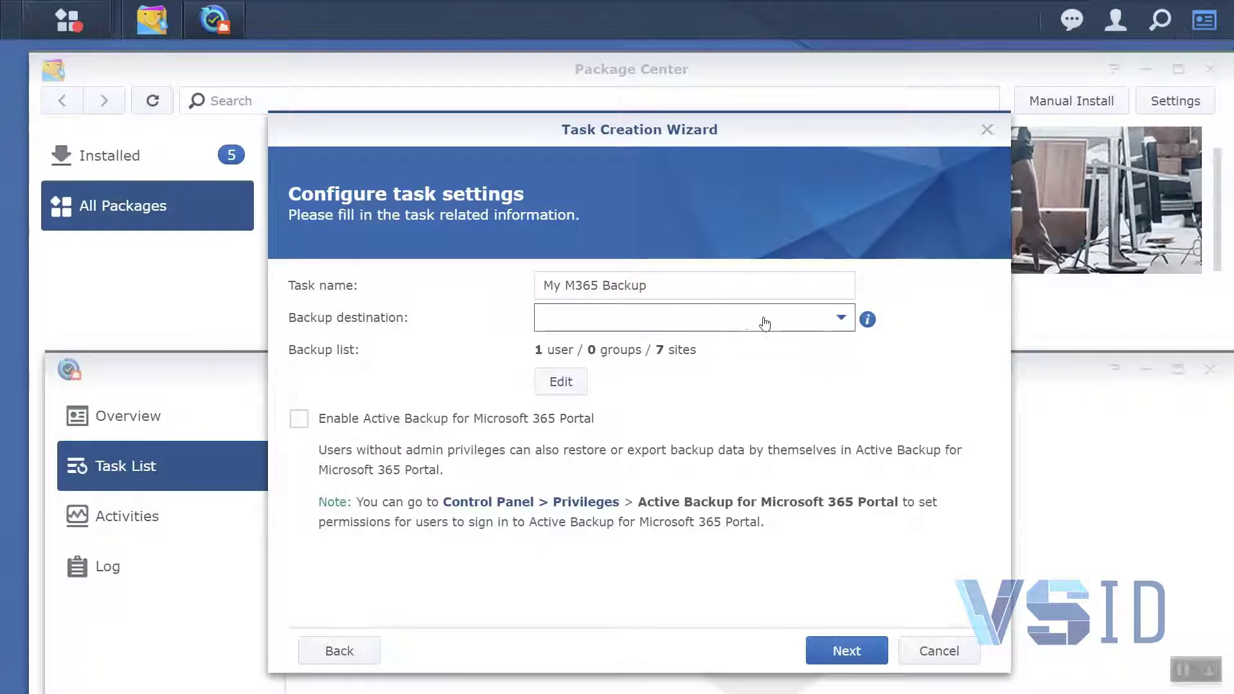
Set the backup destination to homes and enable the Active Backup for Microsoft 365 Portal
click(839, 319)
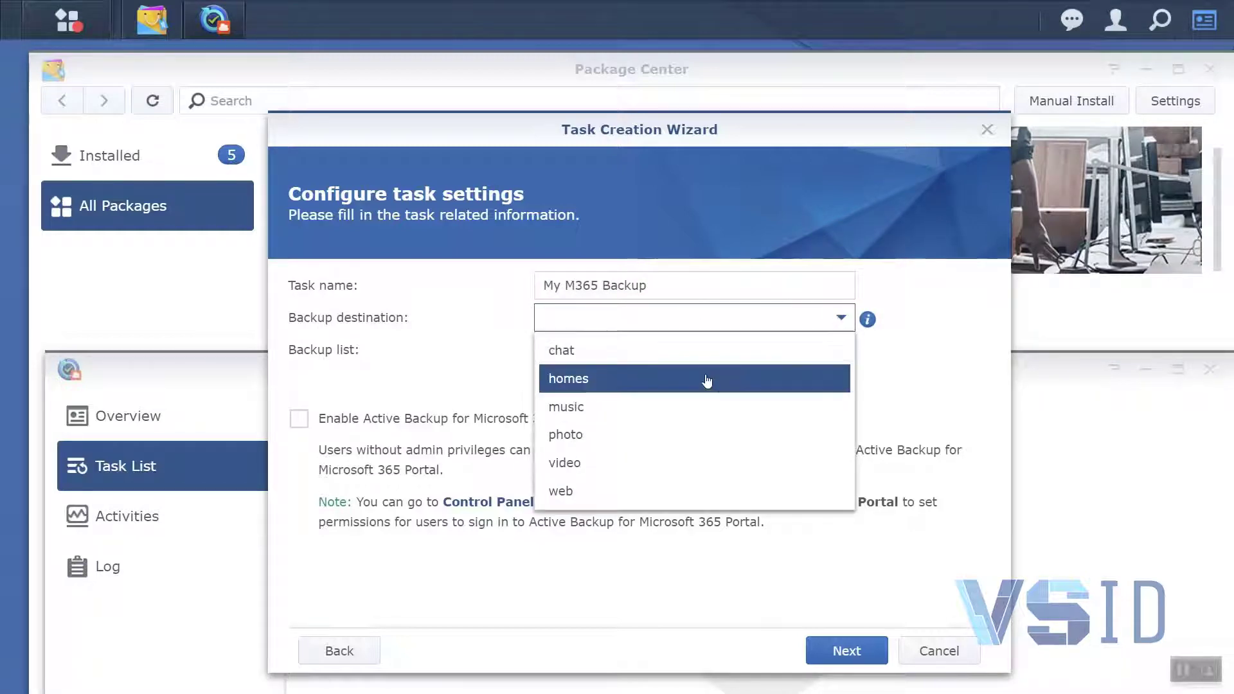
click(642, 379)
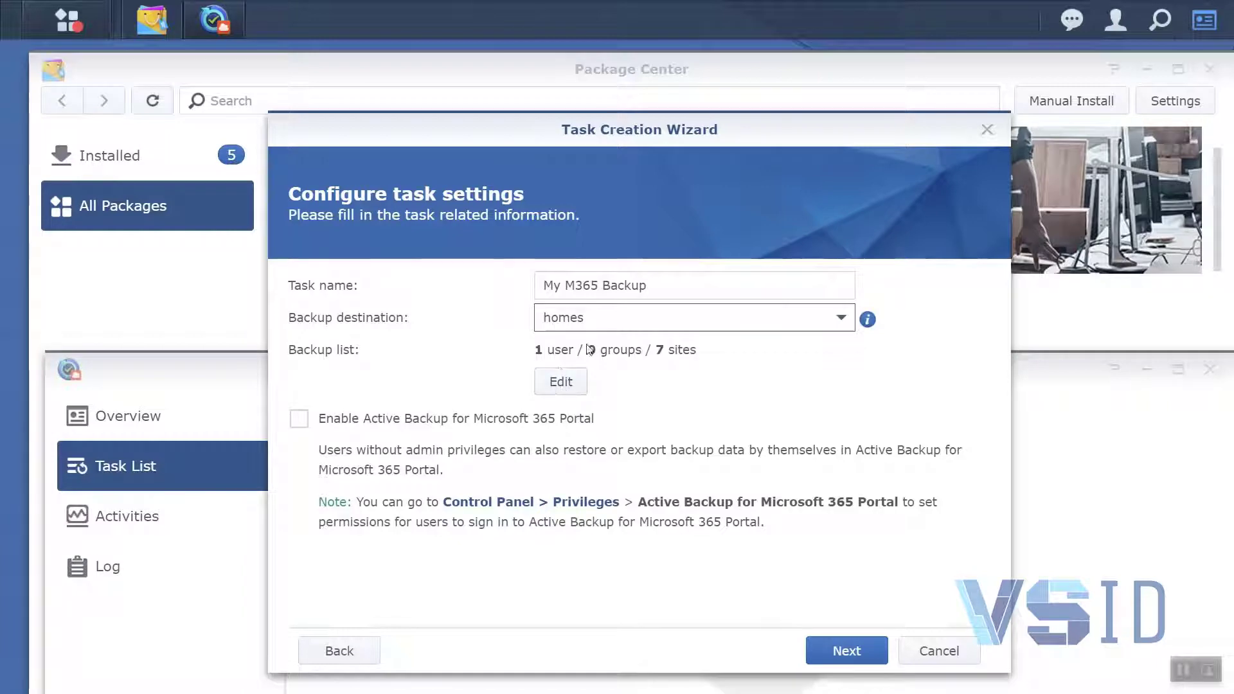
click(299, 418)
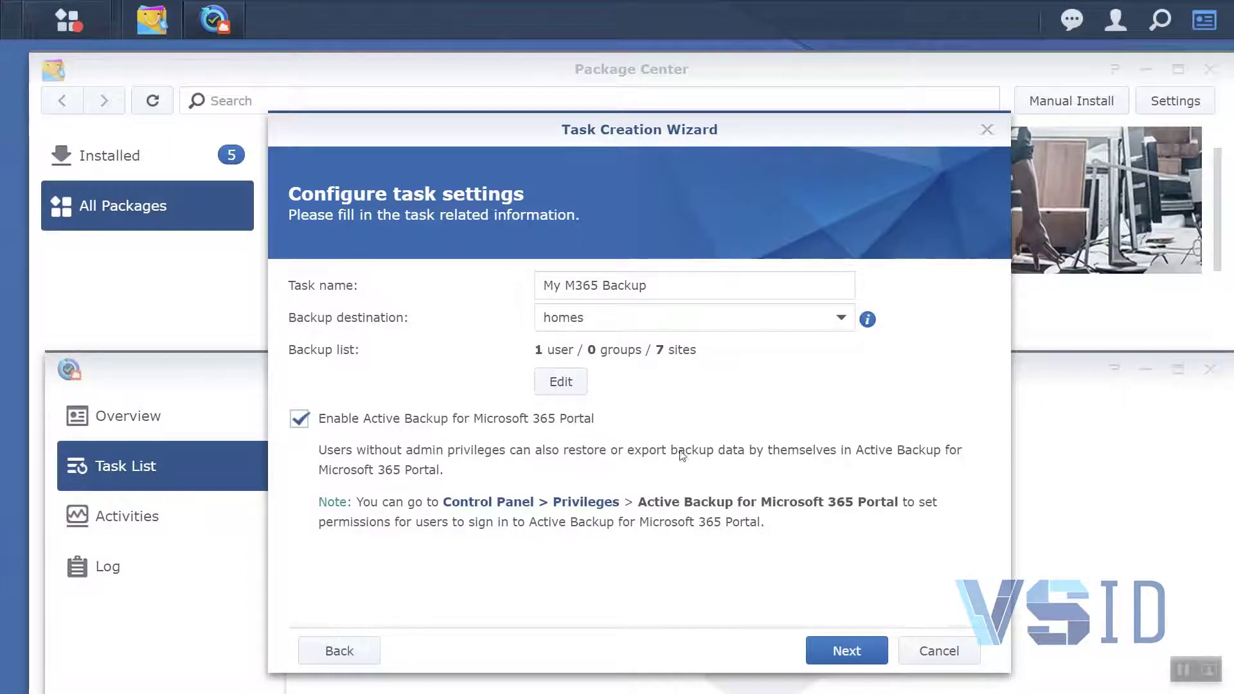
Accept the default auto-discovery services and set the scheduled backup to run on the Weekend
click(841, 651)
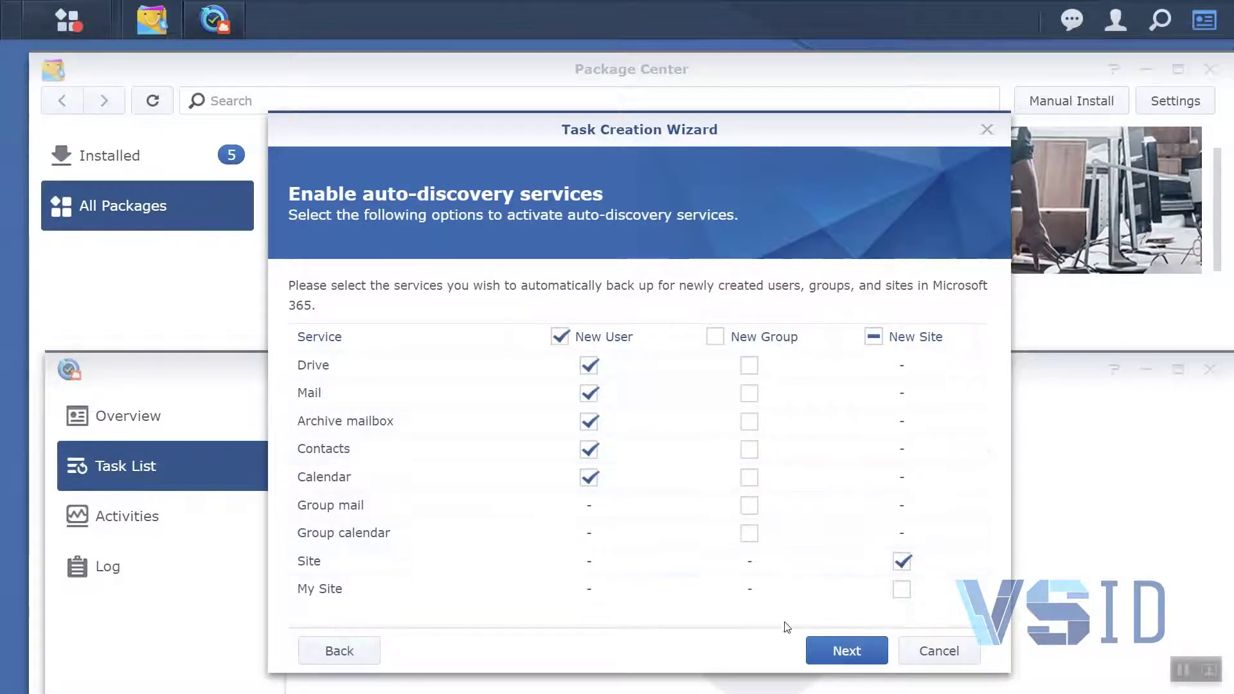
click(820, 649)
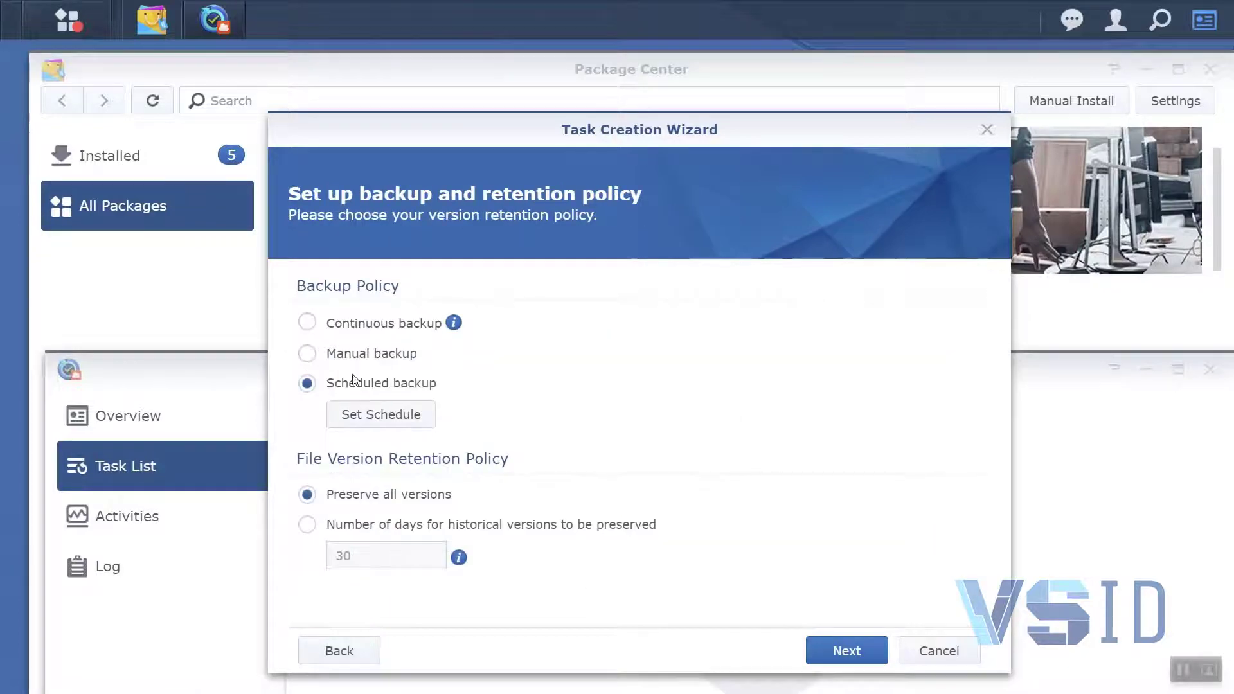
click(398, 417)
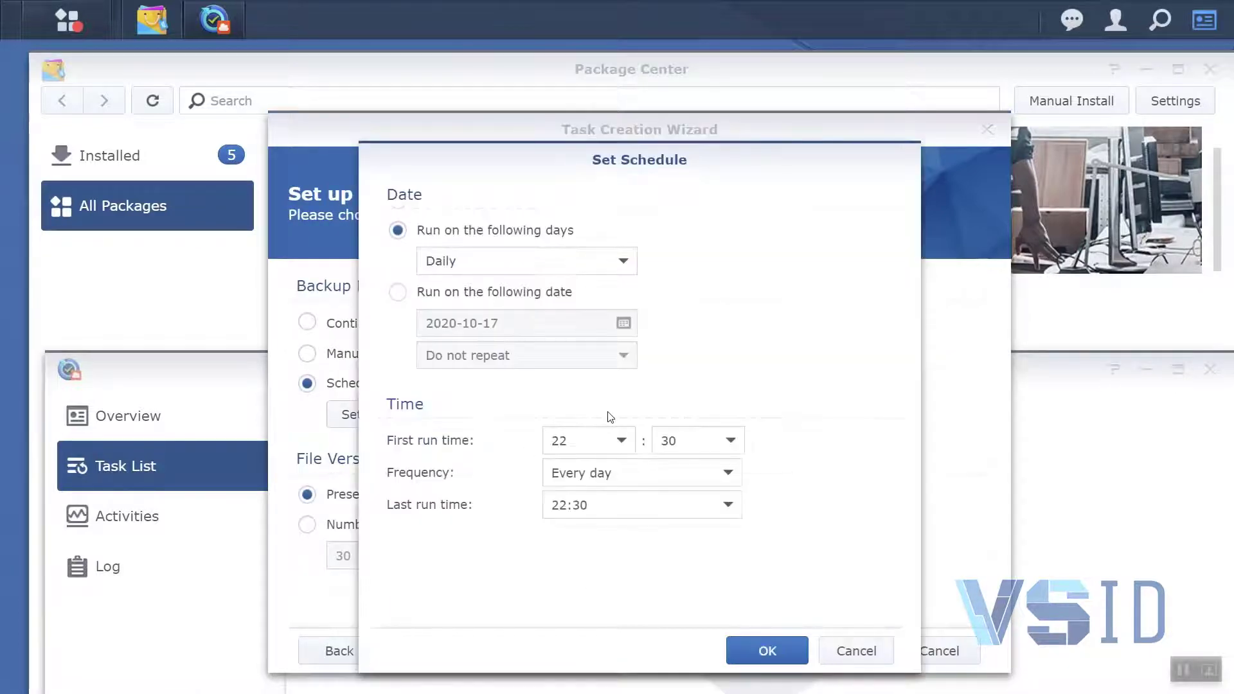
click(622, 262)
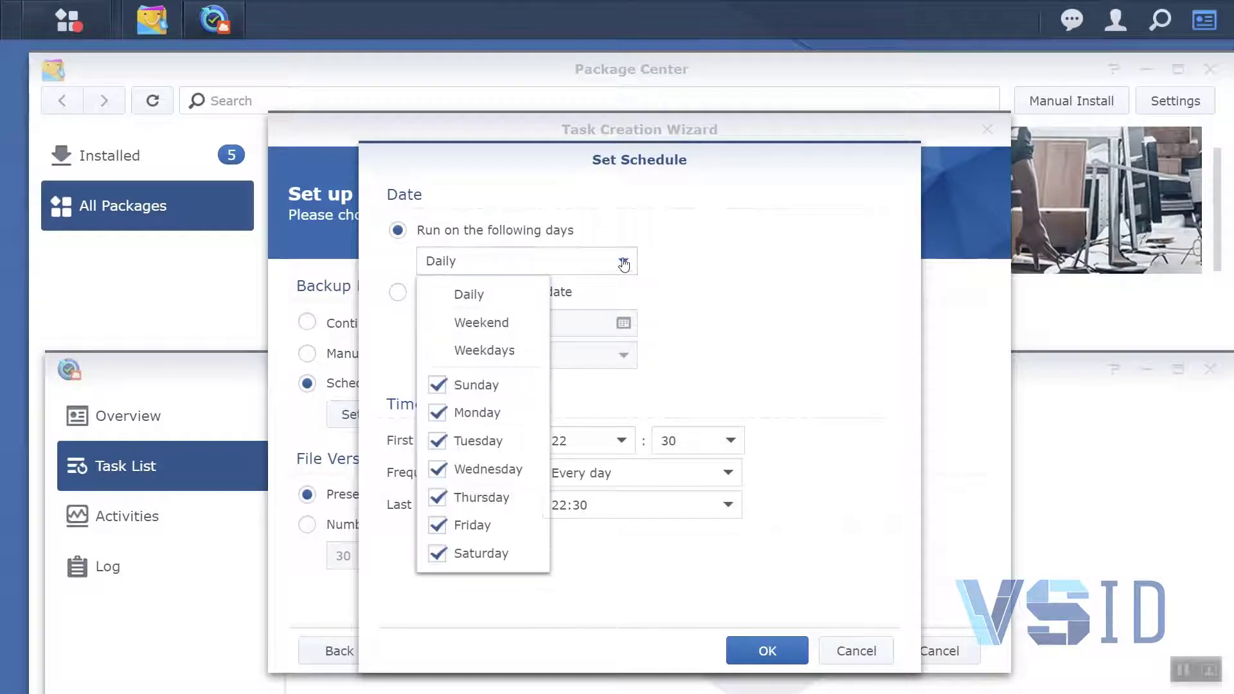
click(493, 330)
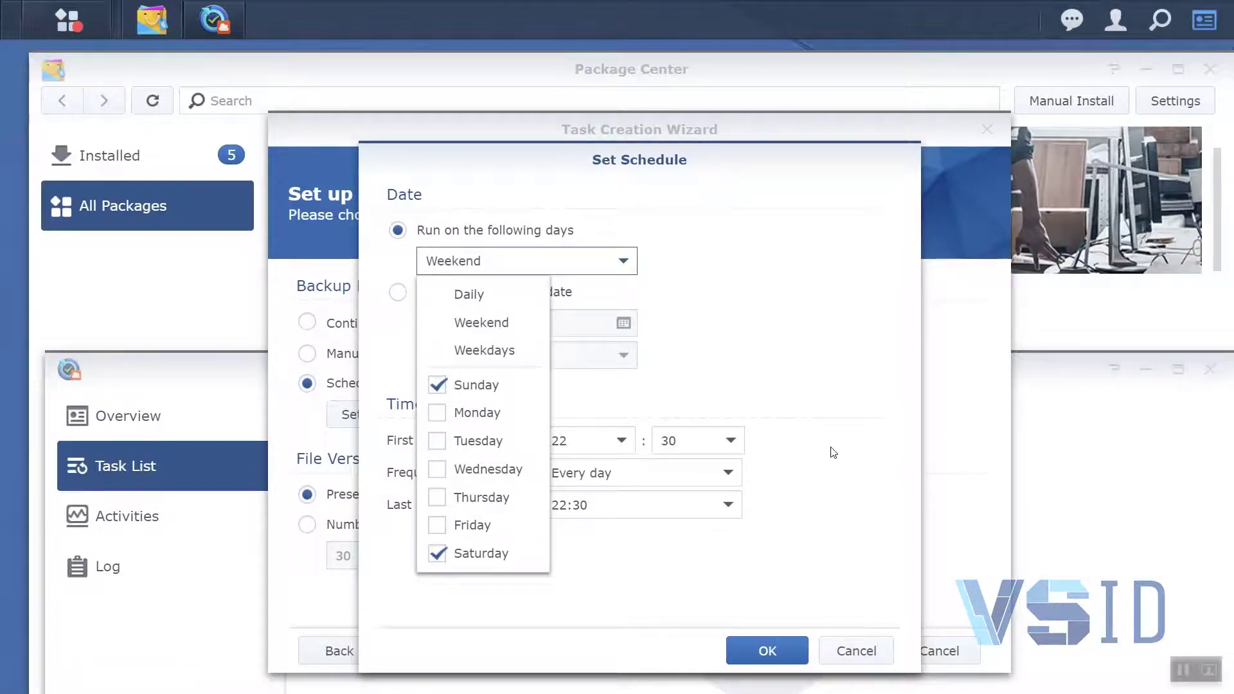
click(834, 452)
click(793, 639)
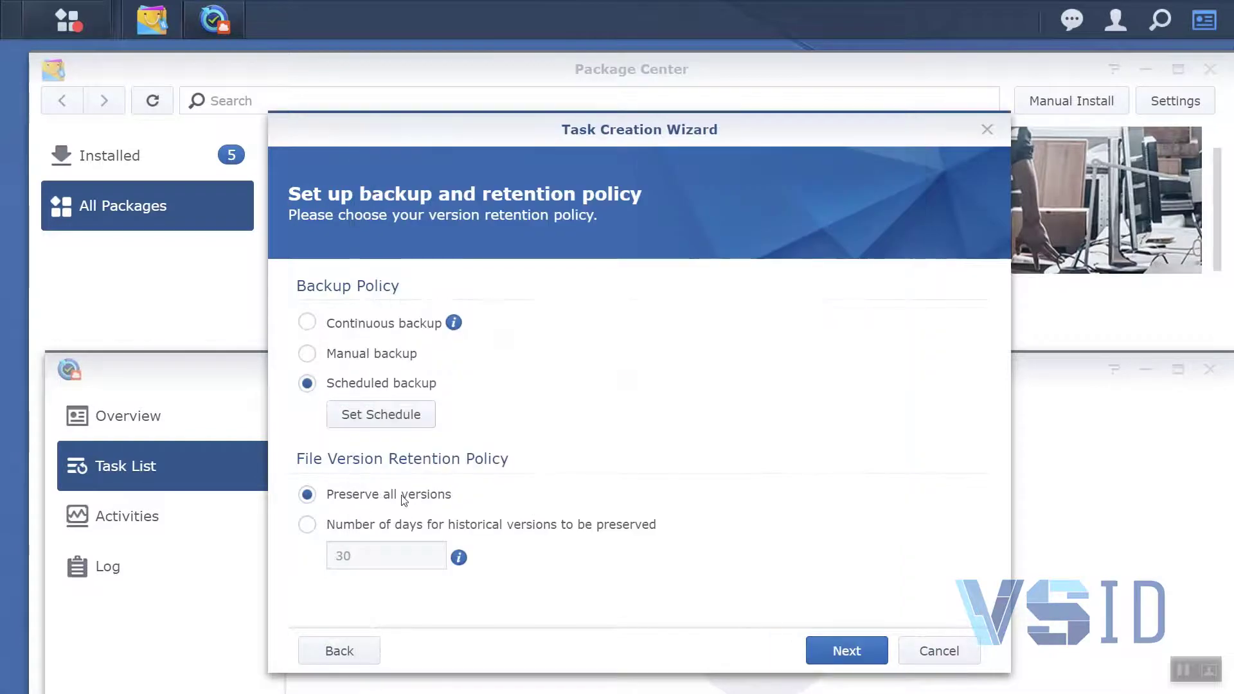
Set the file version retention policy to preserve historical versions for 30 days
click(326, 525)
click(372, 560)
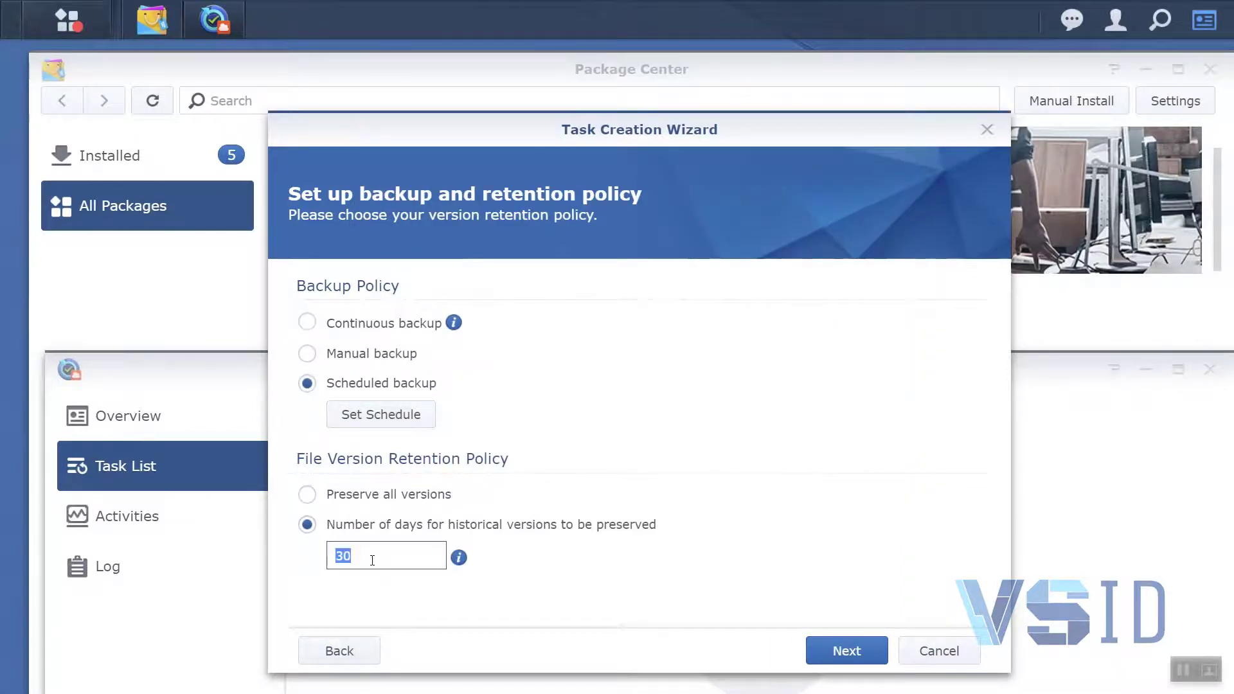
text(1)
Apply the summarized settings to create the backup task and run the backup immediately
click(822, 648)
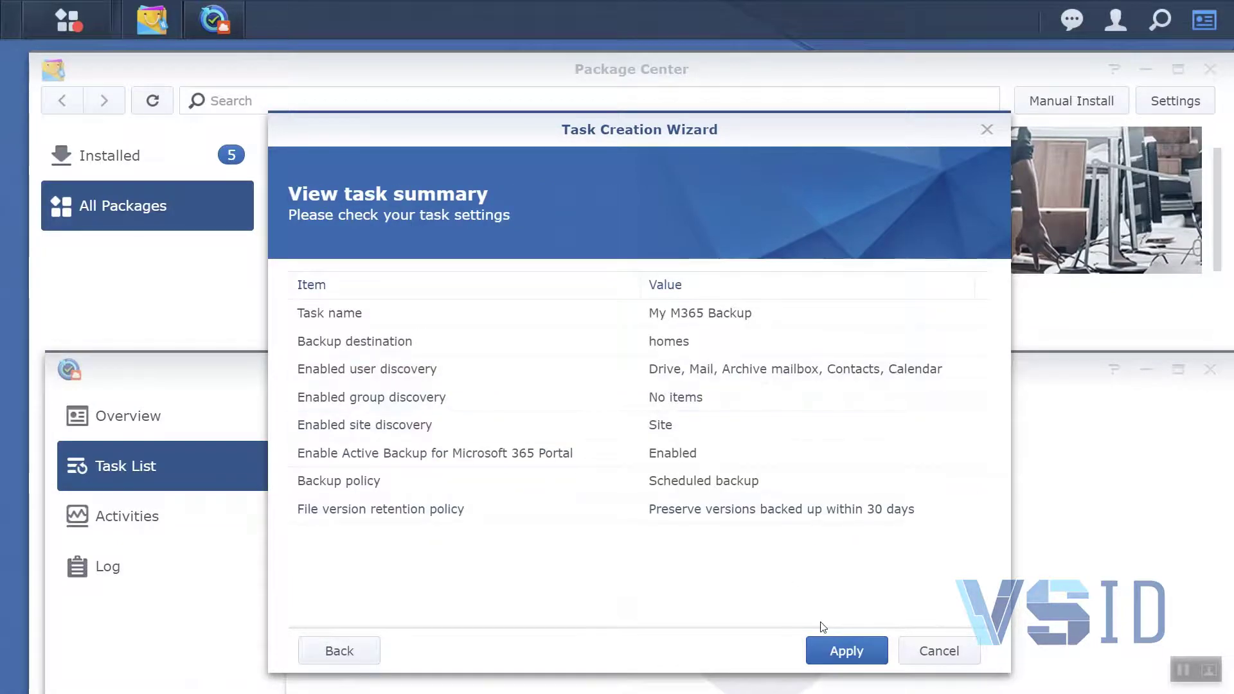
click(844, 651)
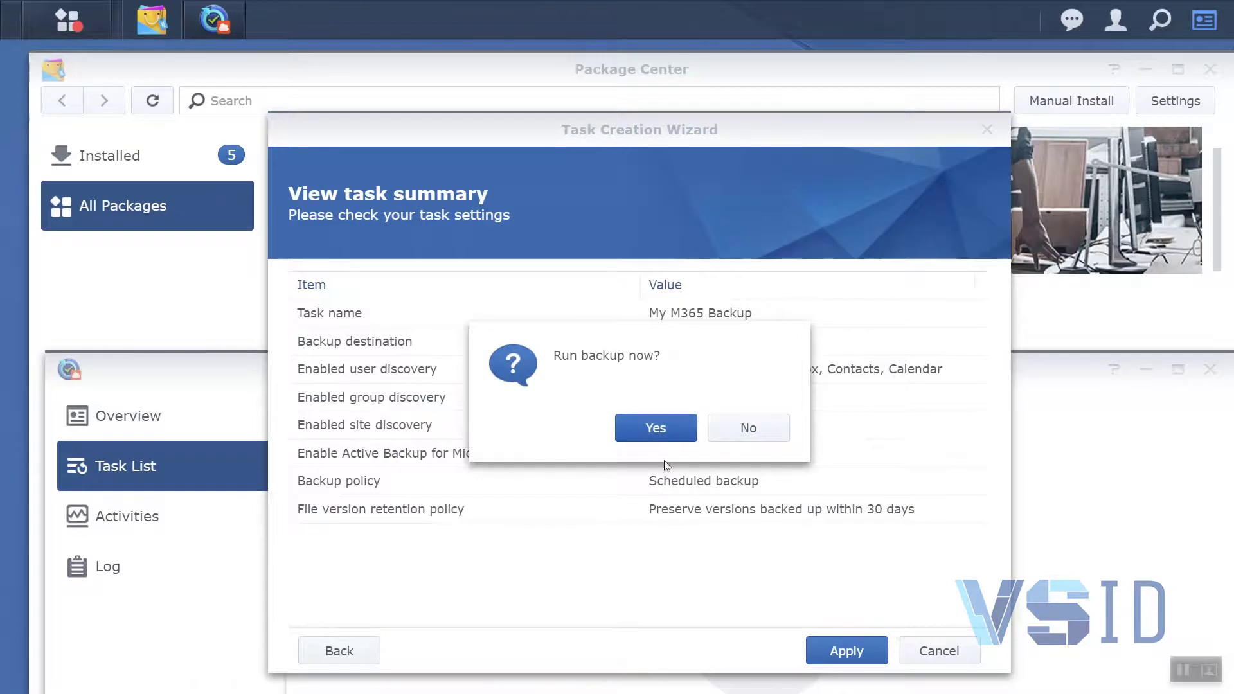
click(656, 429)
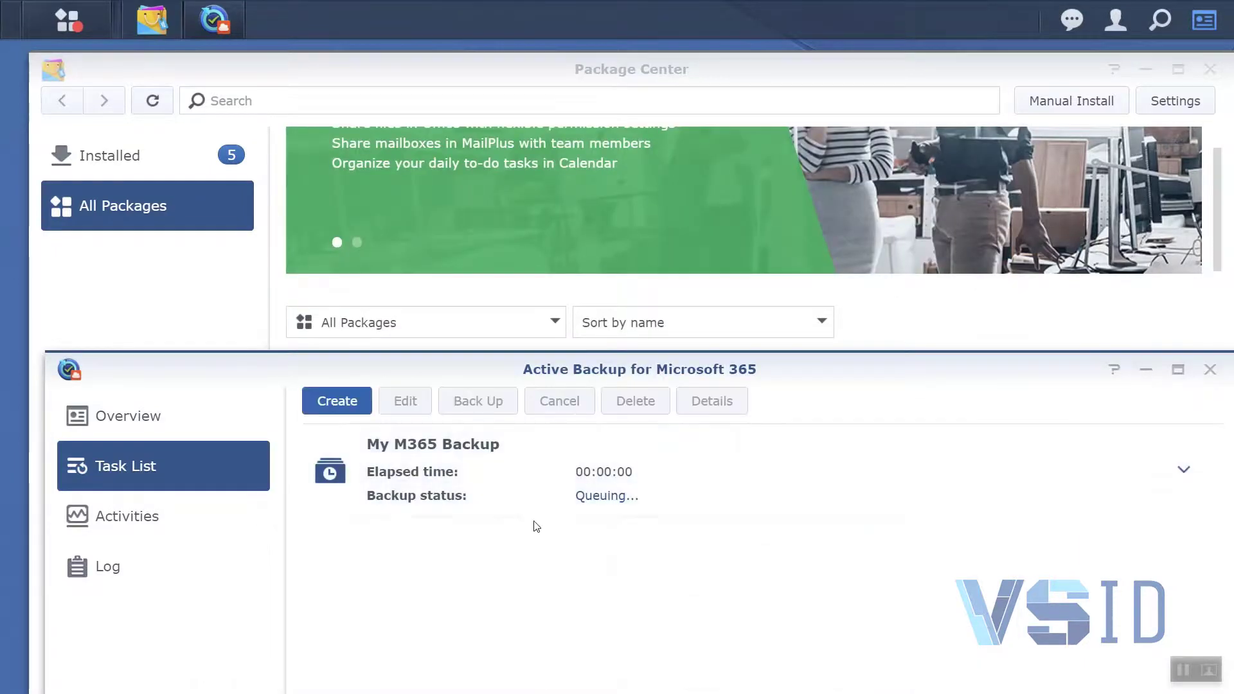